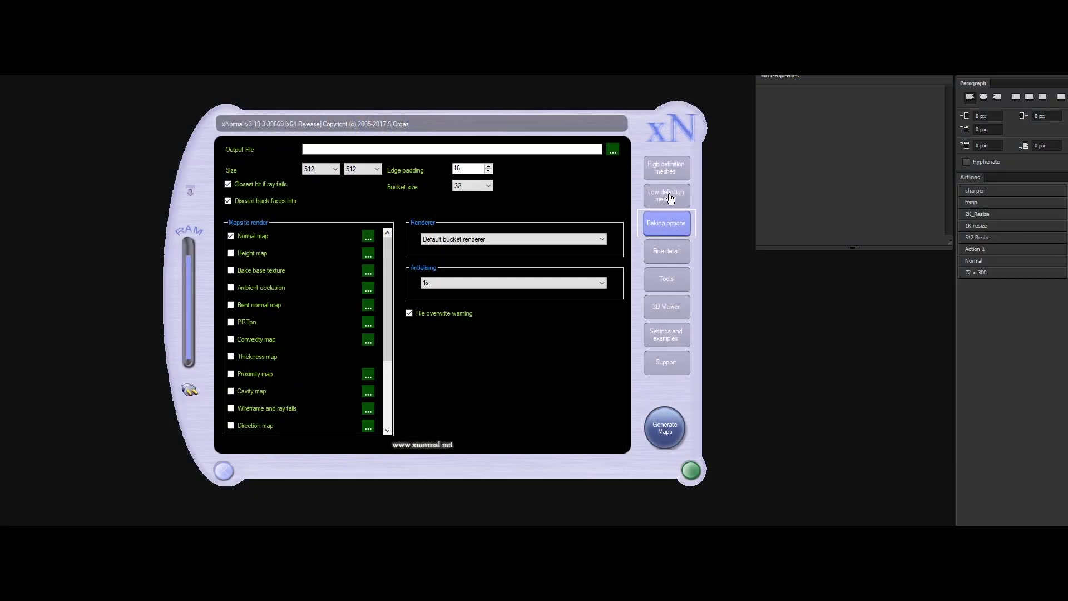
- Tour xNormal's high and low definition mesh tables and baking options, ending on Fine detail
click(672, 166)
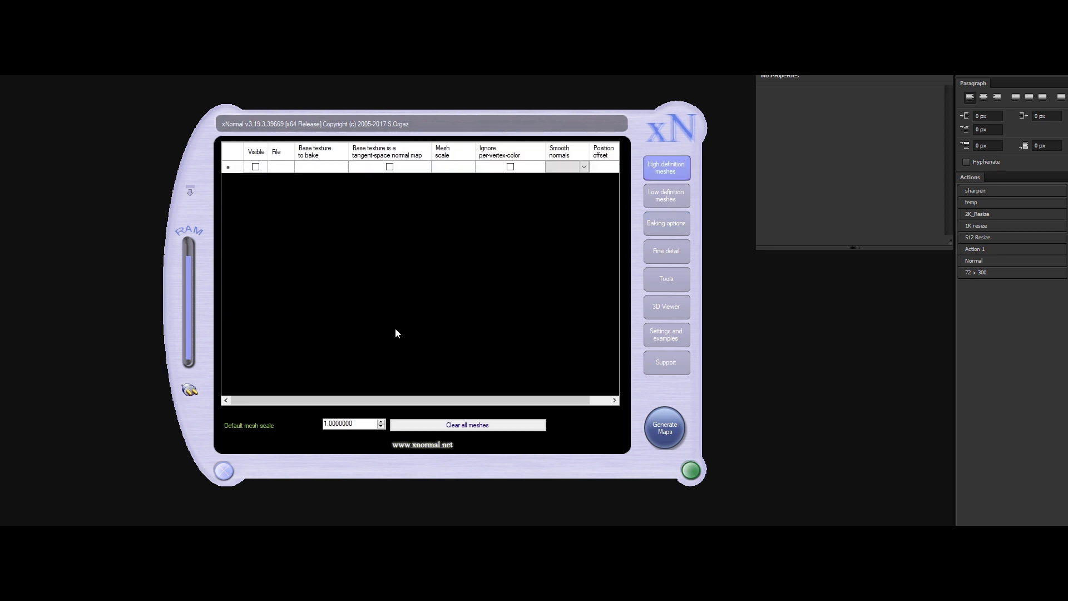
click(661, 199)
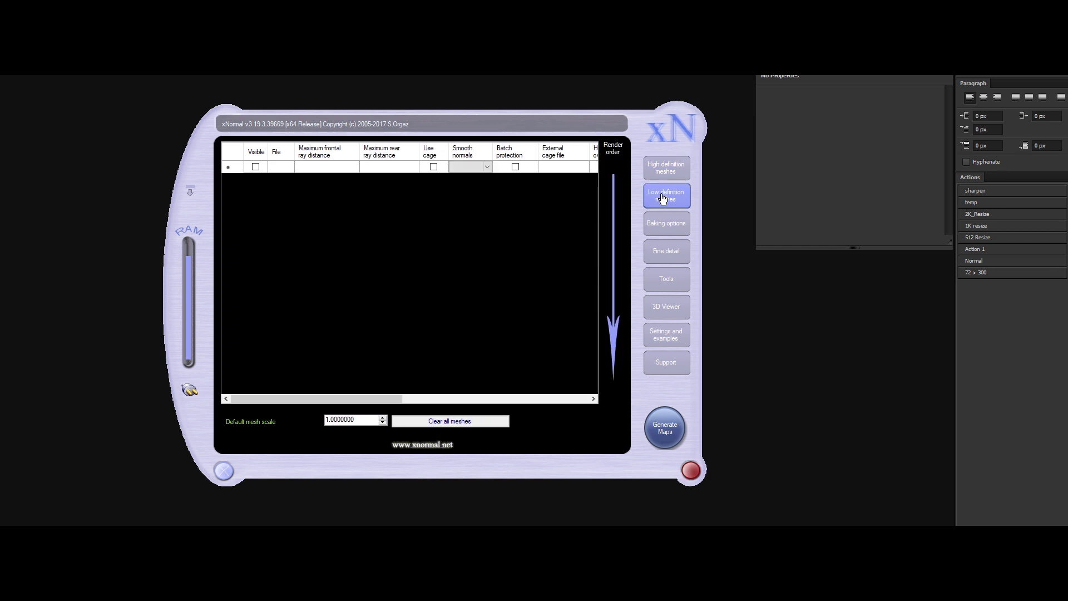
click(669, 226)
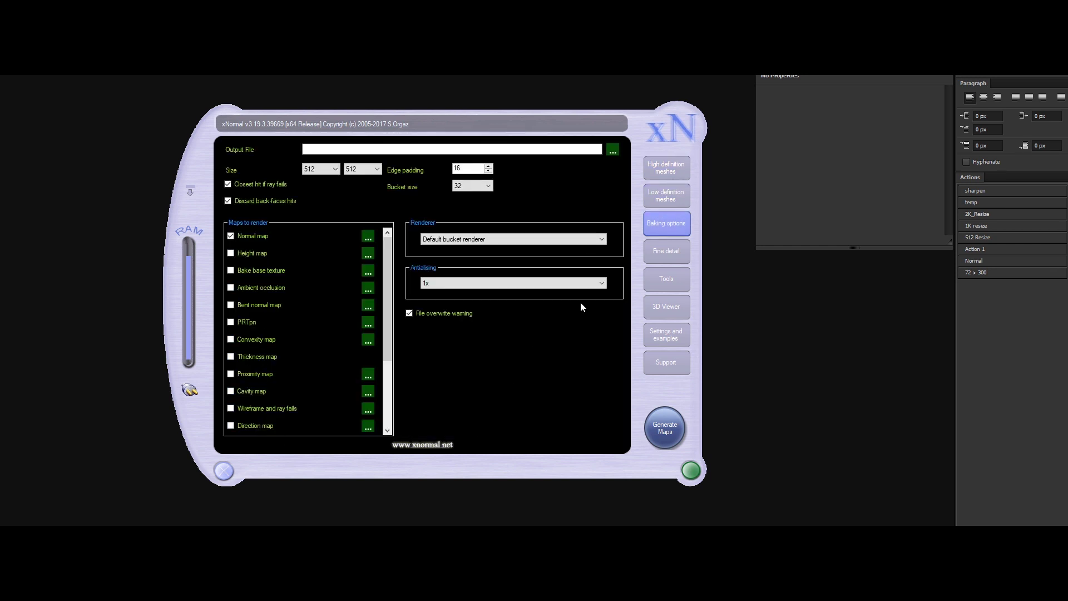
click(661, 256)
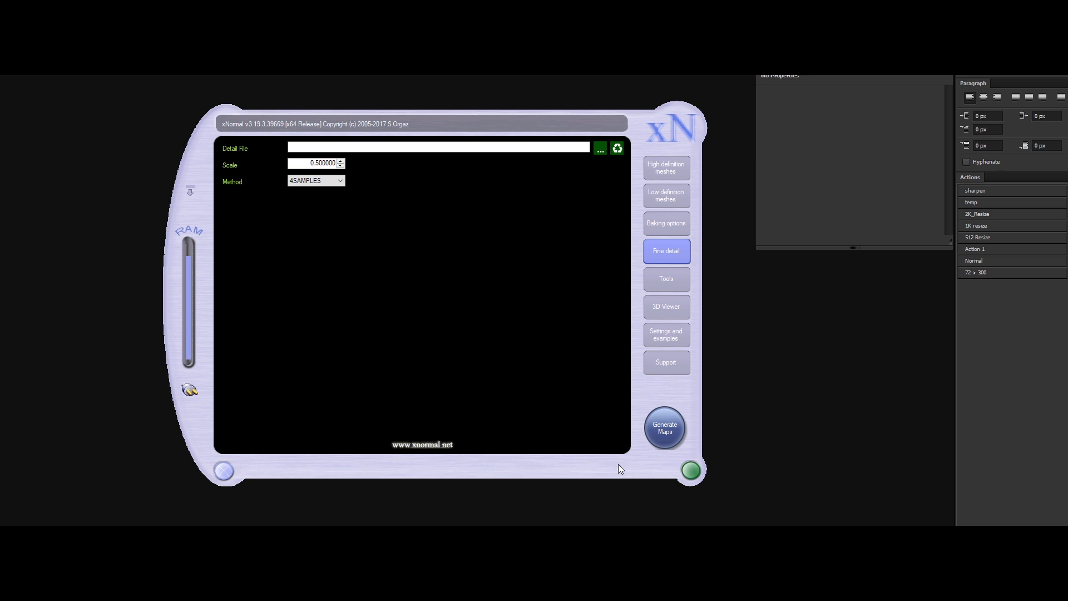
- Desaturate the Wood_Texture.tif planks in Photoshop with Hue/Saturation at -100
click(223, 472)
click(137, 82)
mouse_move(158, 269)
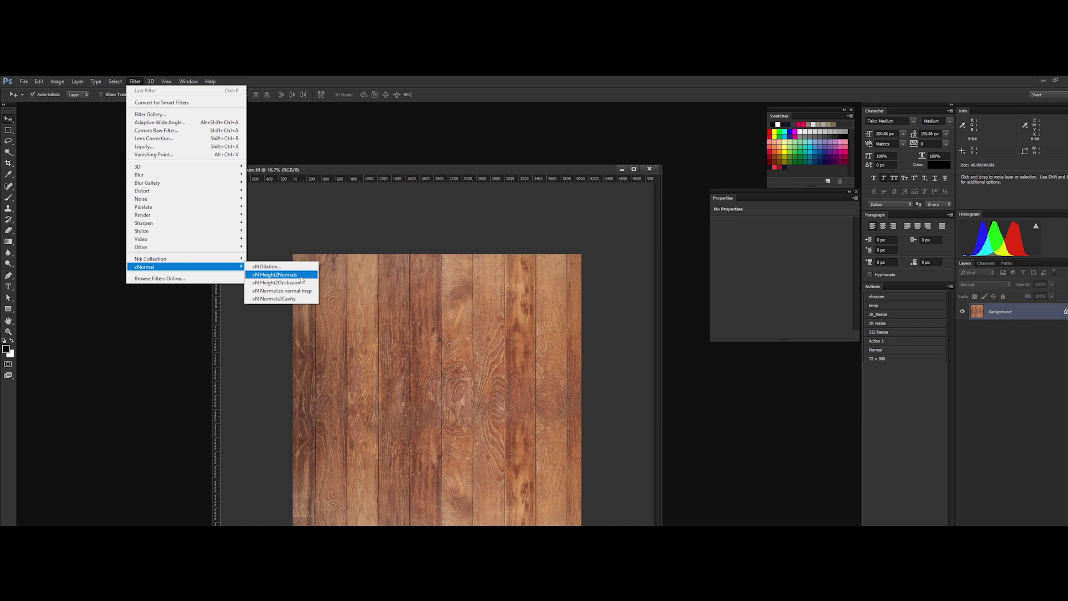
click(279, 356)
key(ctrl+u)
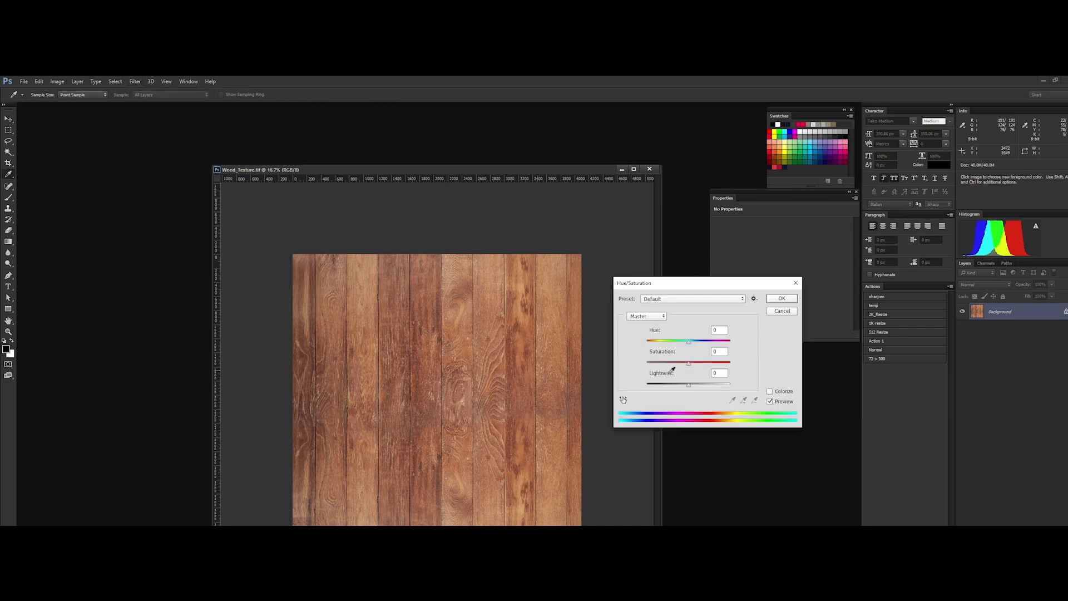
drag(675, 365, 621, 363)
key(Return)
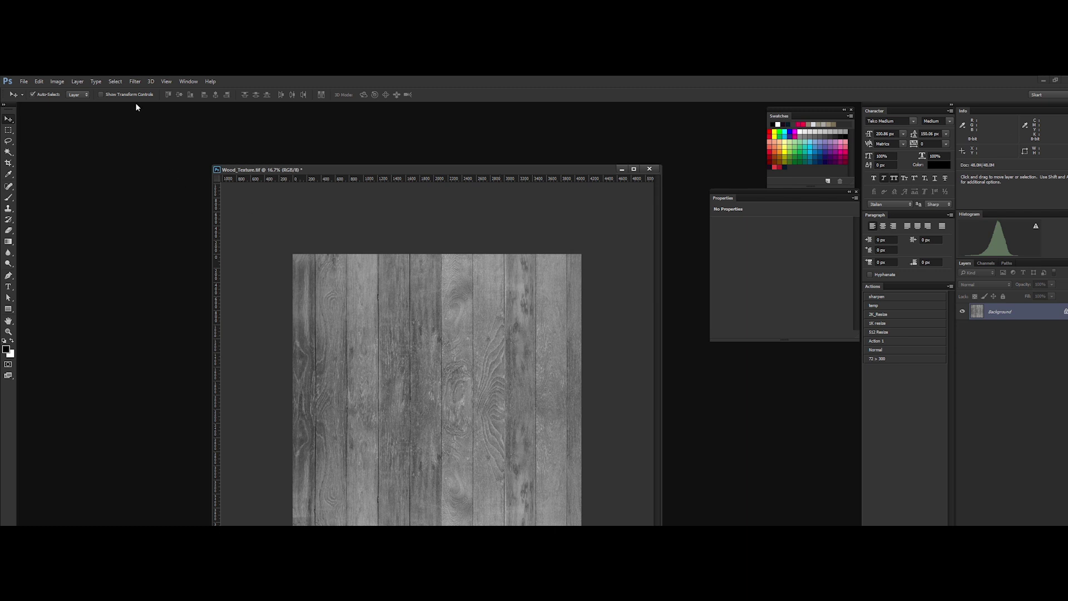
- Run xN Height2Normals on the grey wood texture with AvgRGB as the height source
click(138, 86)
mouse_move(237, 269)
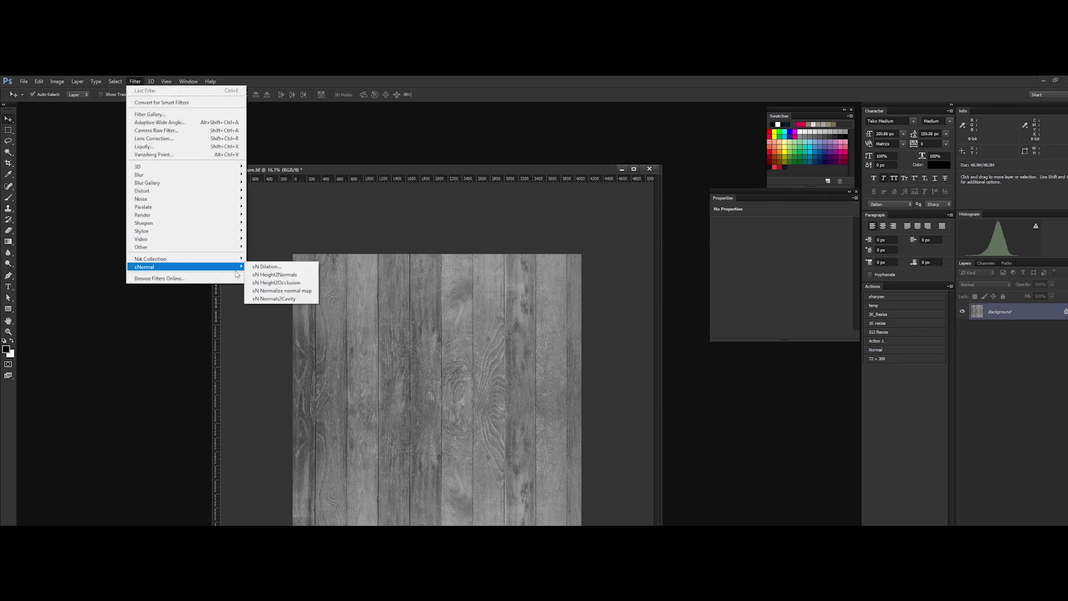
click(274, 275)
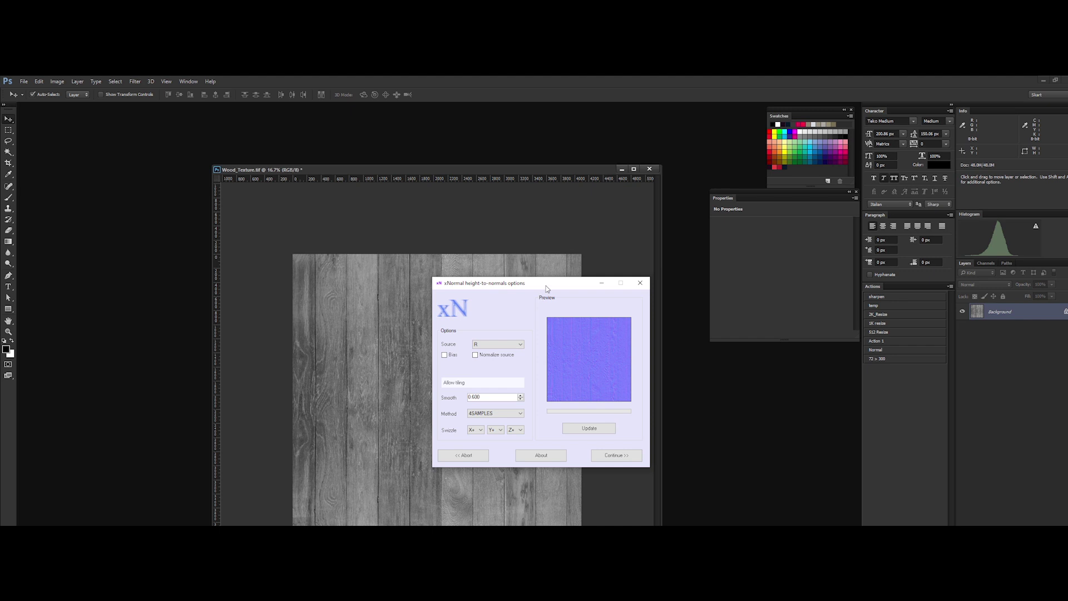
click(461, 352)
click(457, 394)
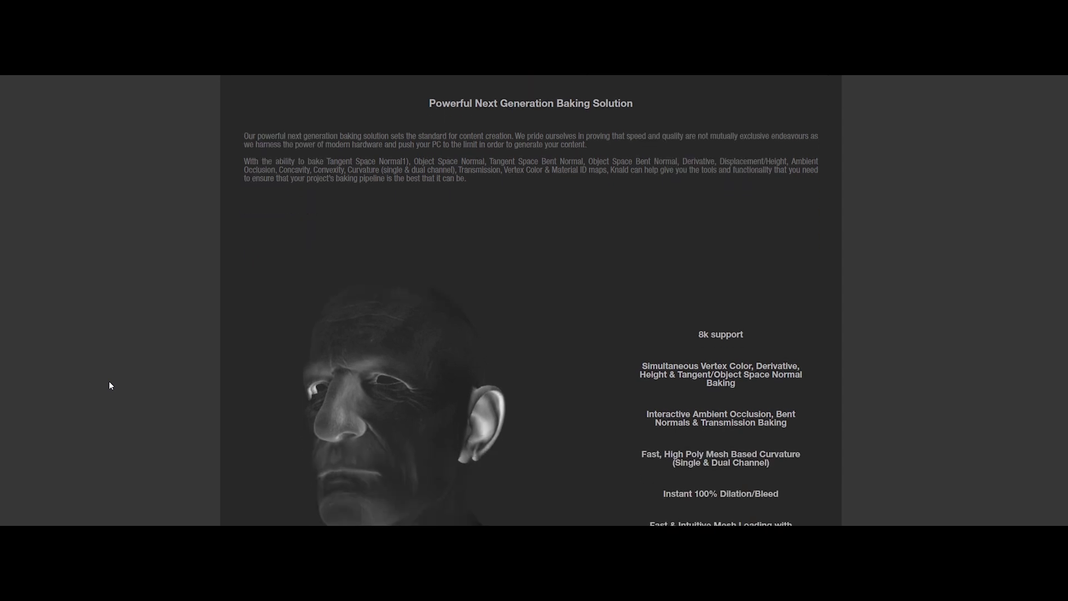
scroll(110, 384, down, 3)
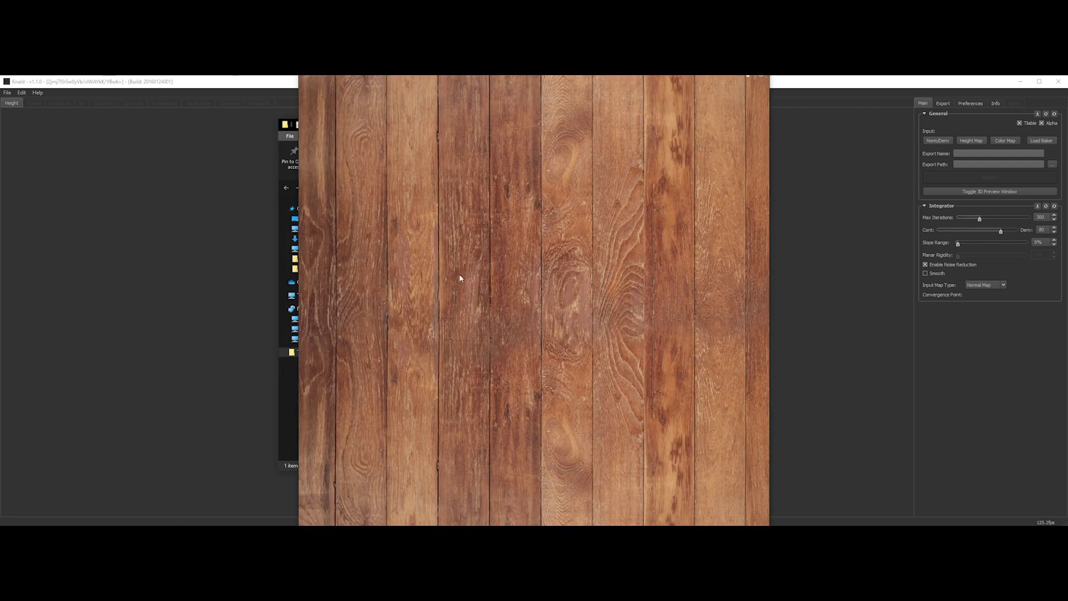
- Load Wood_Texture.tif into Knald as a colour map and orbit the 3D preview
key(Escape)
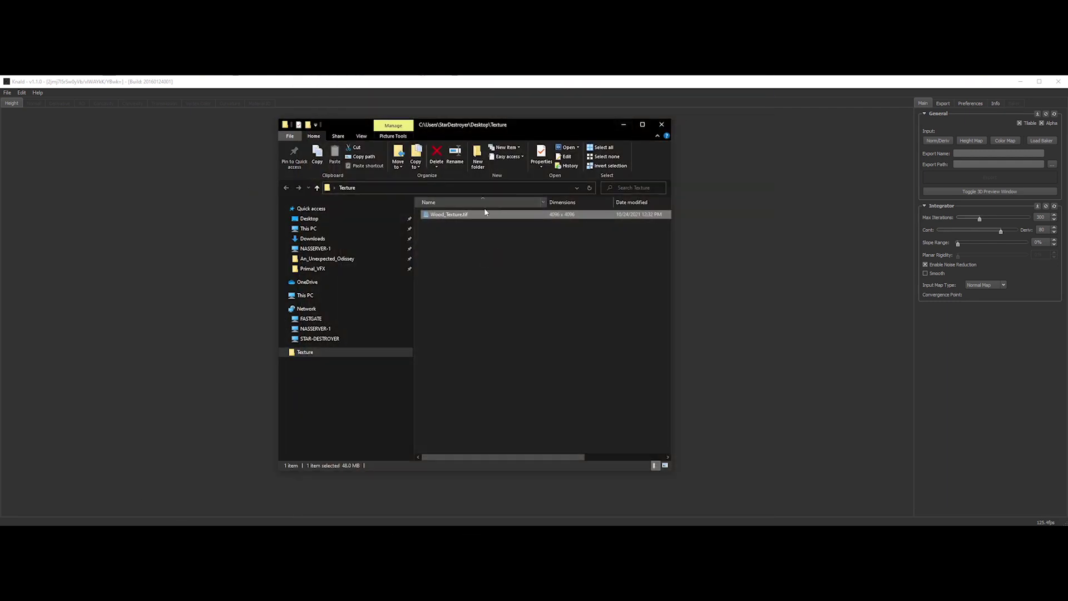
click(625, 127)
click(7, 93)
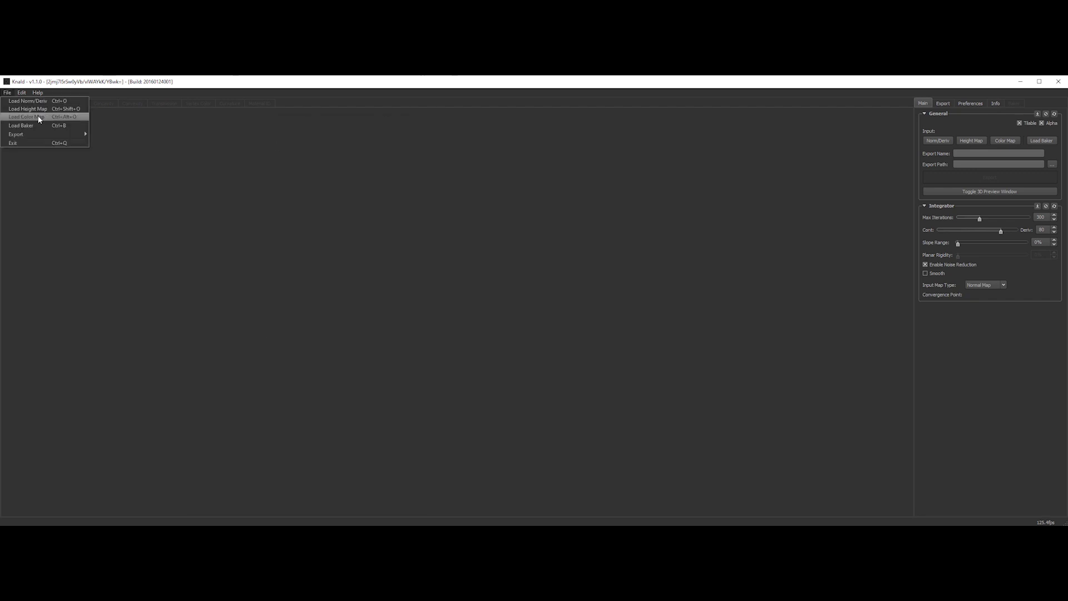
click(42, 119)
double_click(390, 222)
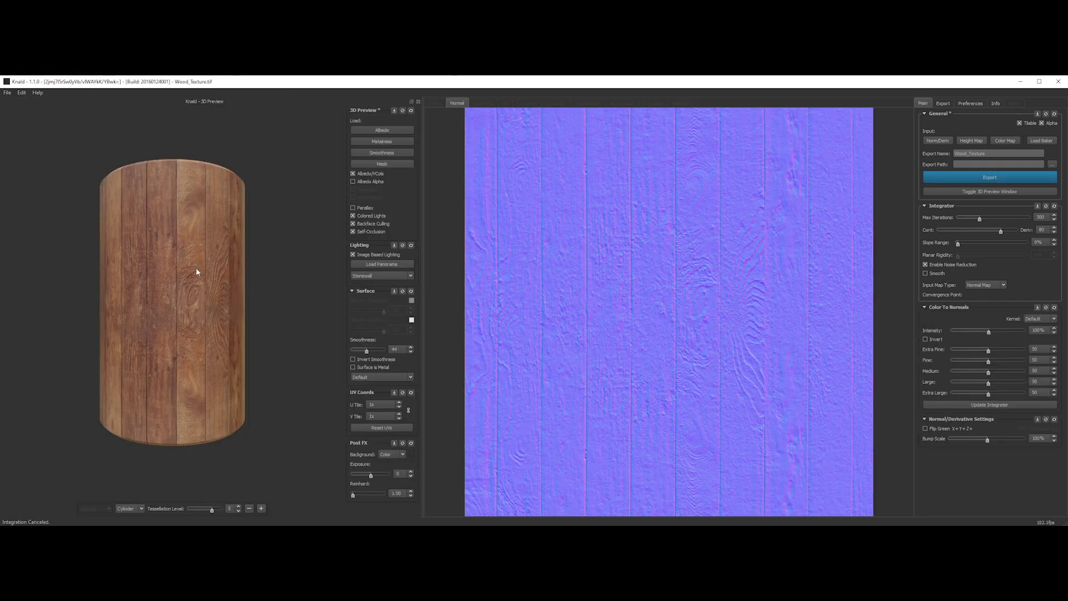
drag(196, 268, 216, 282)
scroll(212, 281, up, 5)
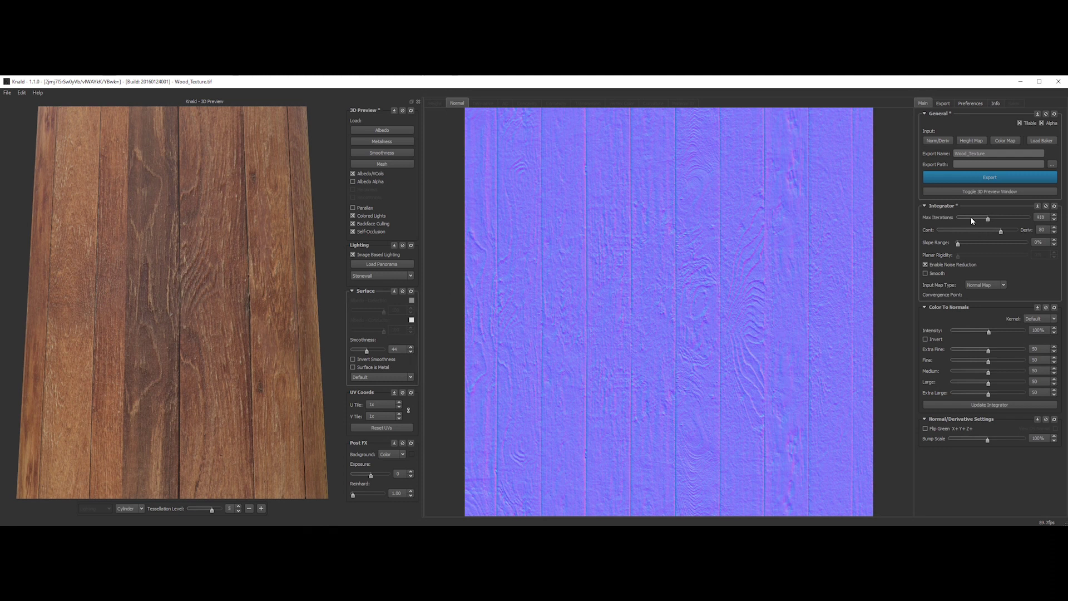
- Set normal intensity to 25%, reduce large-scale detail, and update the integrator
mouse_move(989, 332)
mouse_down()
mouse_move(1016, 332)
mouse_move(967, 331)
mouse_up()
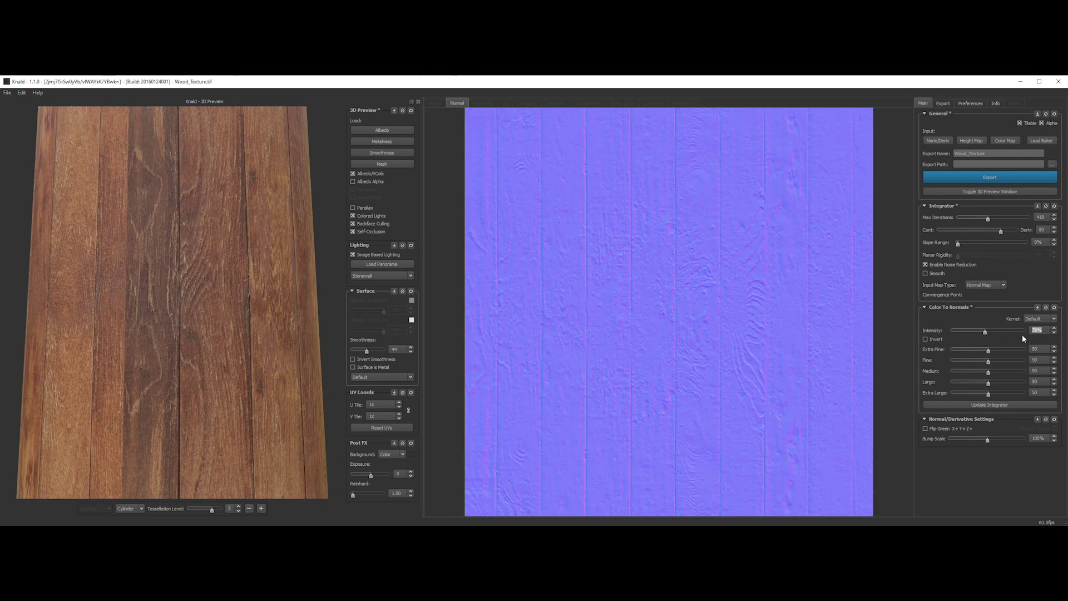
text(25)
drag(1003, 351, 969, 384)
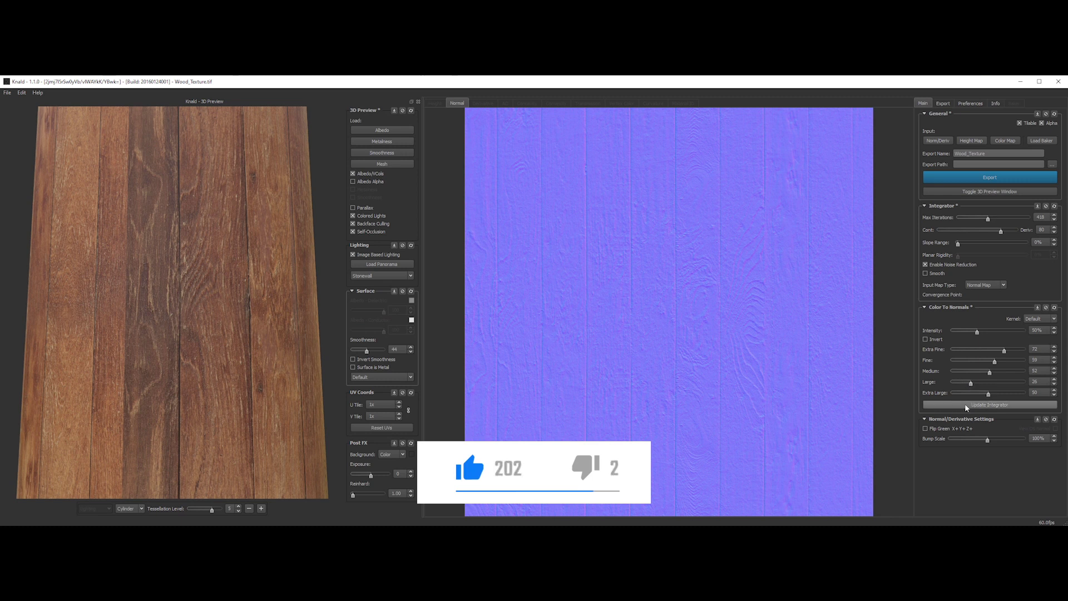
click(961, 404)
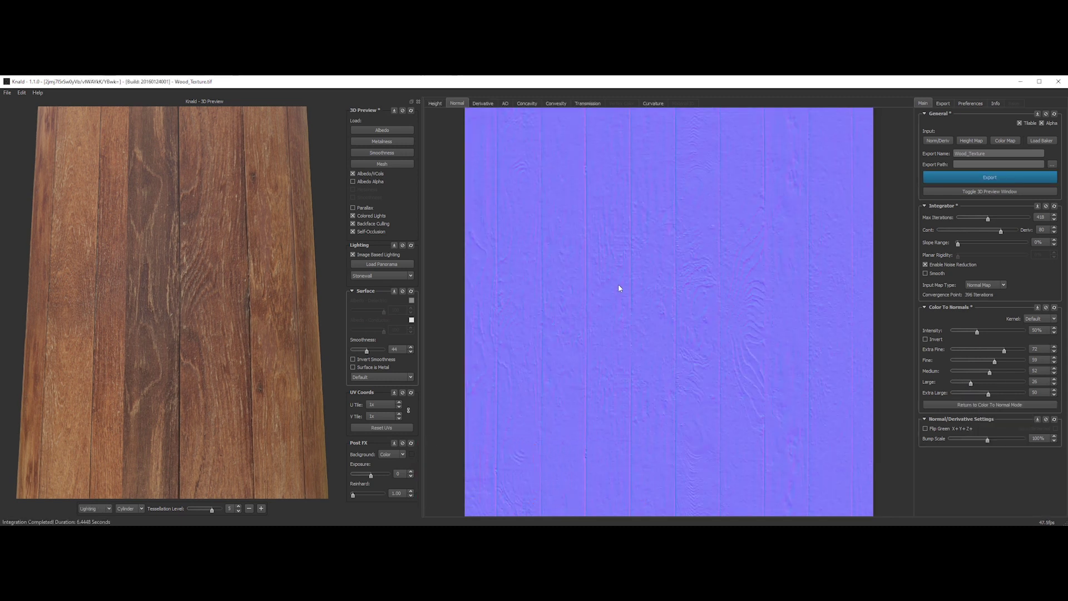
- Preview the AO, concavity, convexity, transmission, curvature and height maps, ending on normals
click(504, 104)
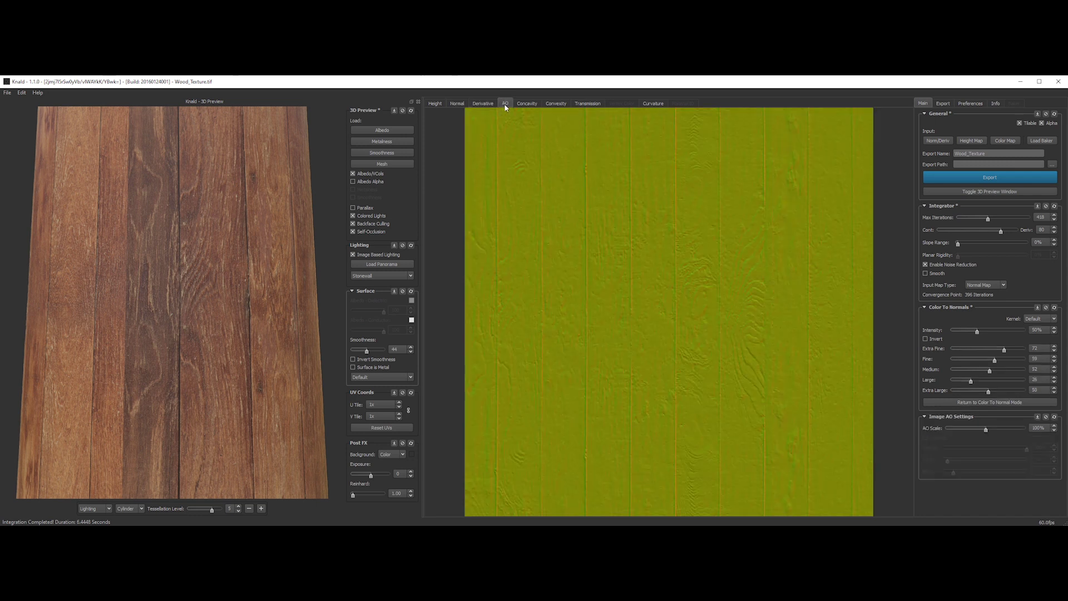
click(526, 104)
click(556, 104)
click(585, 105)
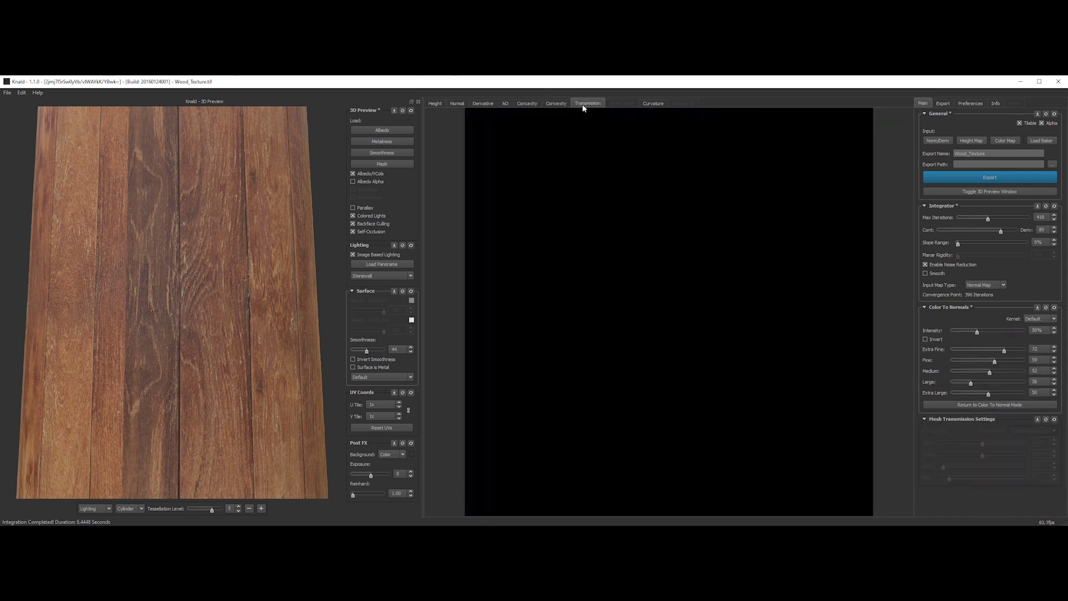
click(653, 105)
click(457, 104)
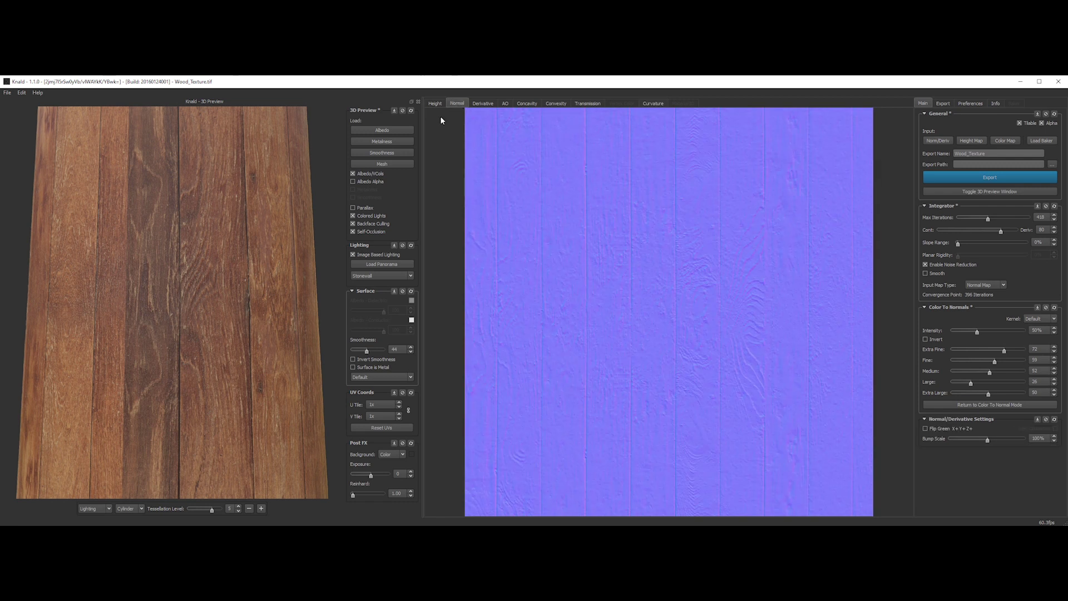
click(435, 103)
click(457, 104)
- Untick height, concavity, convexity, transmission and curvature in Knald's export list
click(942, 104)
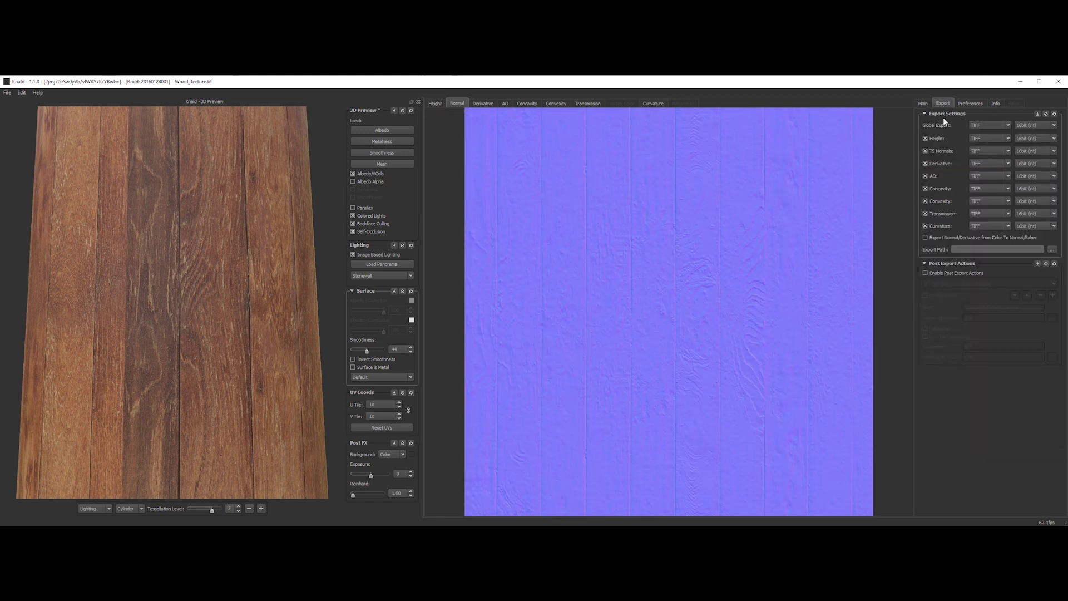
click(1035, 125)
click(925, 138)
click(925, 189)
click(925, 201)
click(925, 213)
click(925, 226)
- Set TS Normals to EXR 32-bit float with the Desktop as export path
click(986, 164)
click(1026, 151)
click(1052, 249)
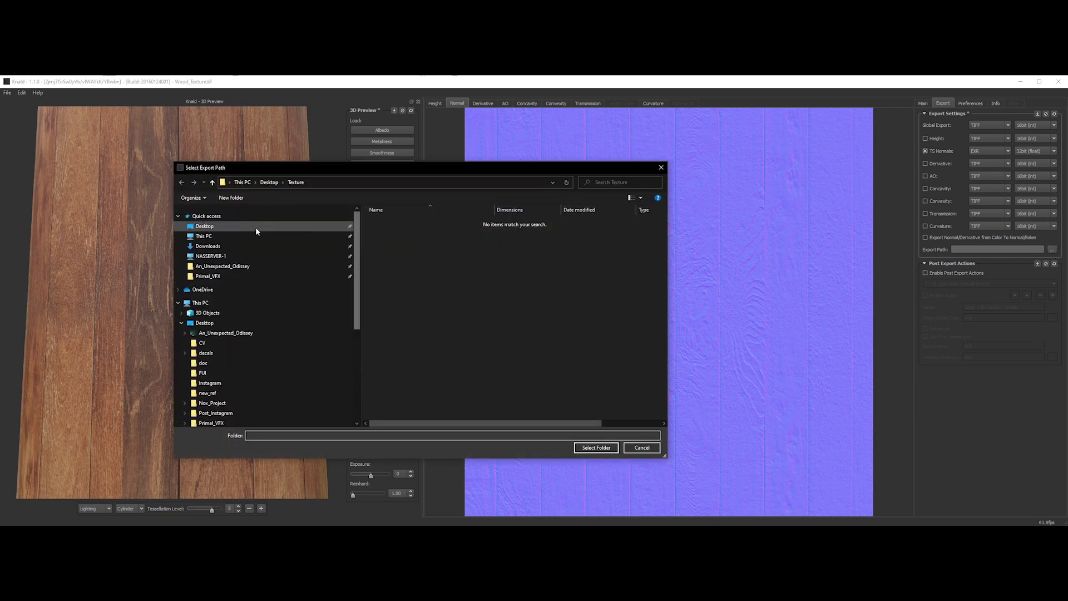
scroll(257, 231, up, 2)
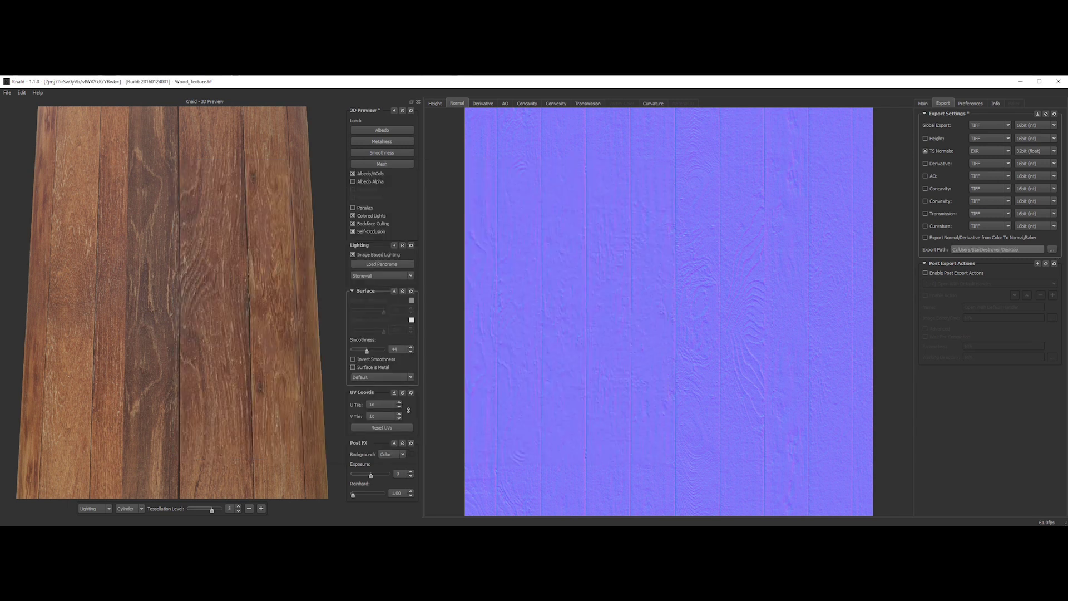
click(922, 104)
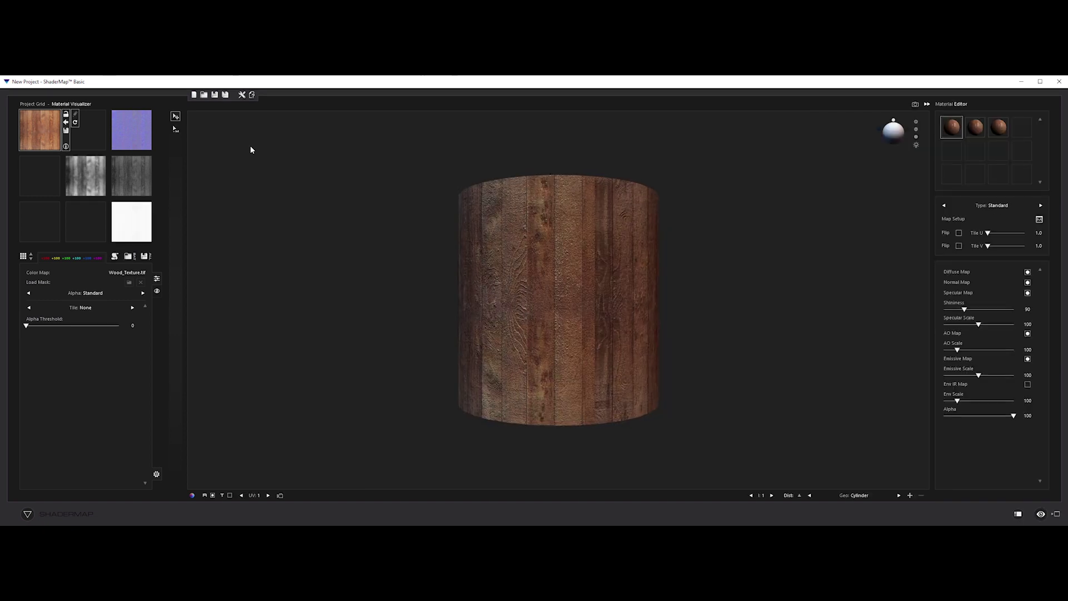
- Rotate and zoom the wood cylinder preview and move the light to brighten it
mouse_move(495, 273)
mouse_down()
mouse_move(521, 275)
mouse_move(512, 295)
mouse_move(512, 278)
mouse_up()
scroll(512, 295, up, 4)
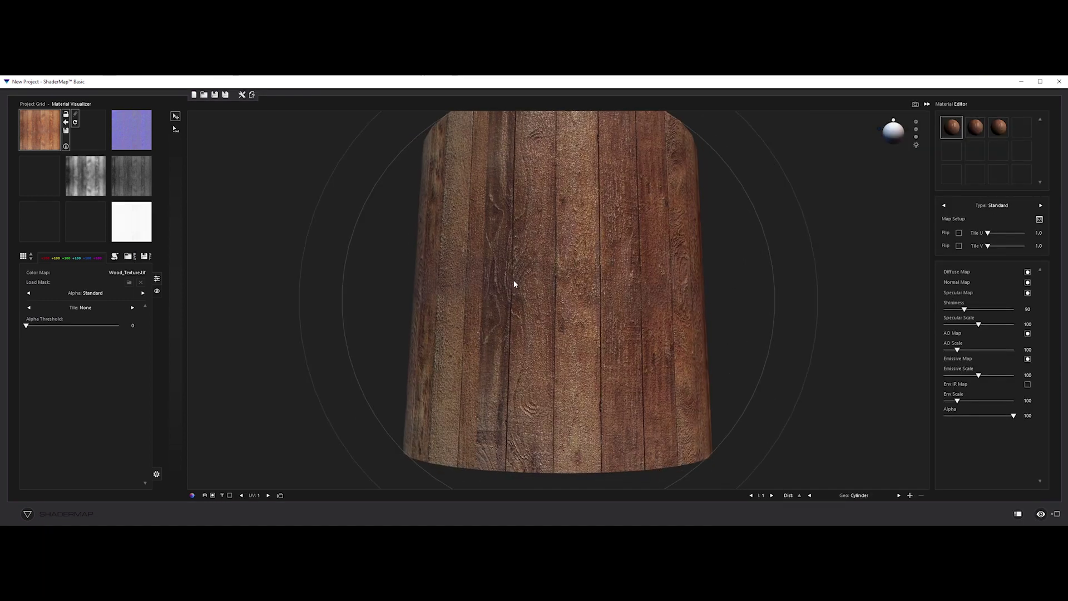
drag(894, 121, 893, 133)
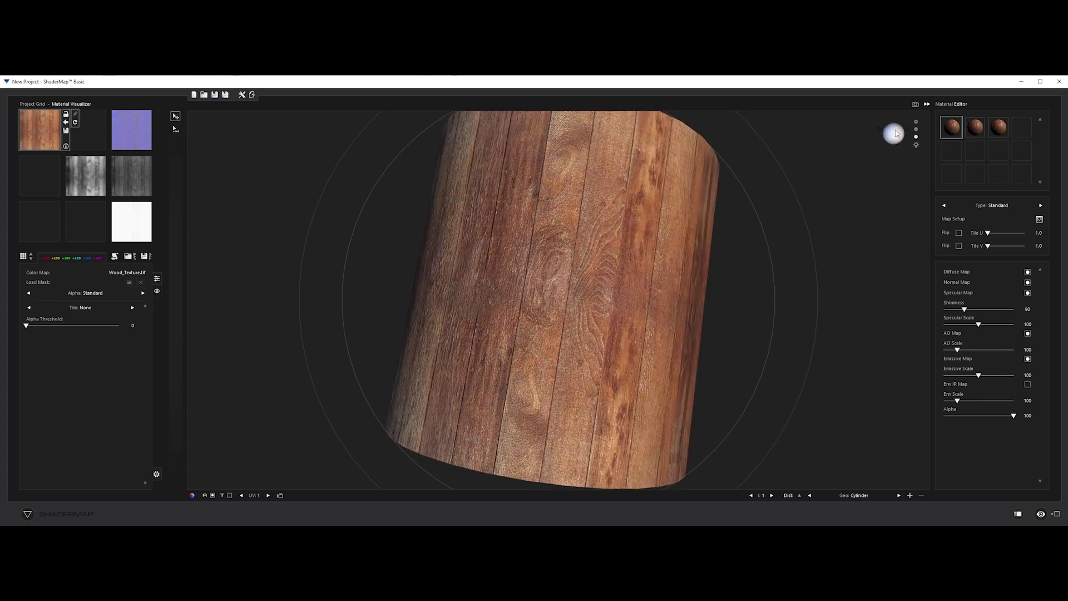
scroll(601, 303, up, 3)
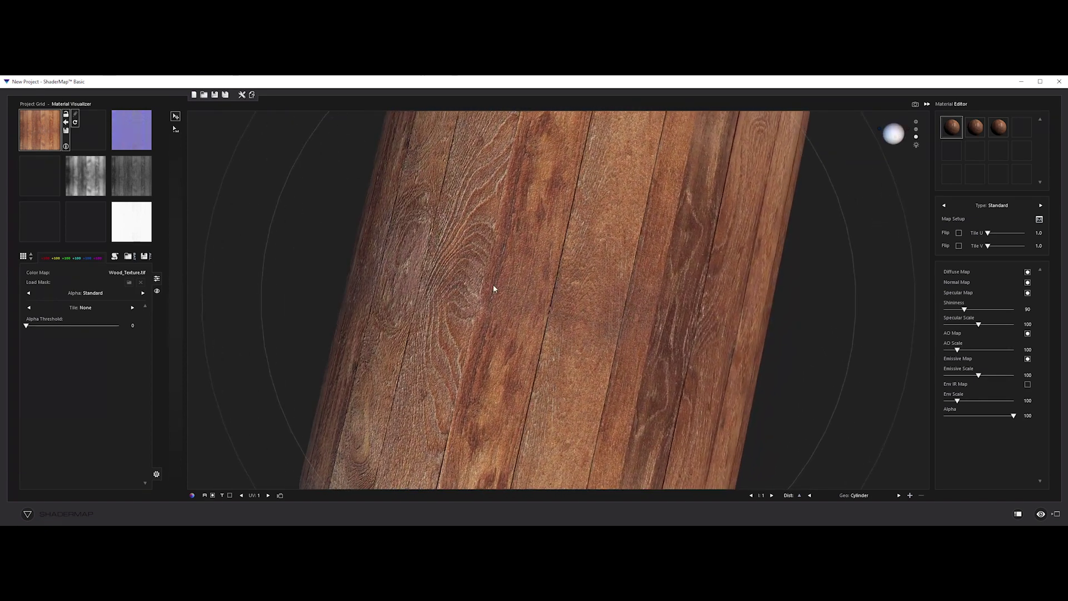
- Set normal map intensity to 50, adjust its detail levels, enable Sharpen, and raise shininess to 146
click(98, 178)
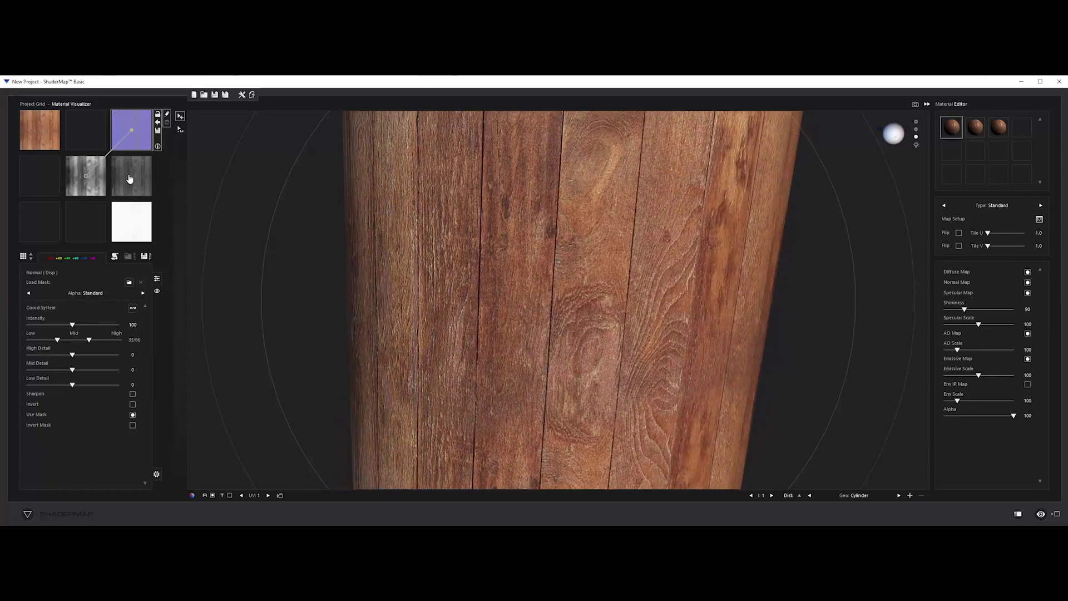
click(130, 178)
click(131, 130)
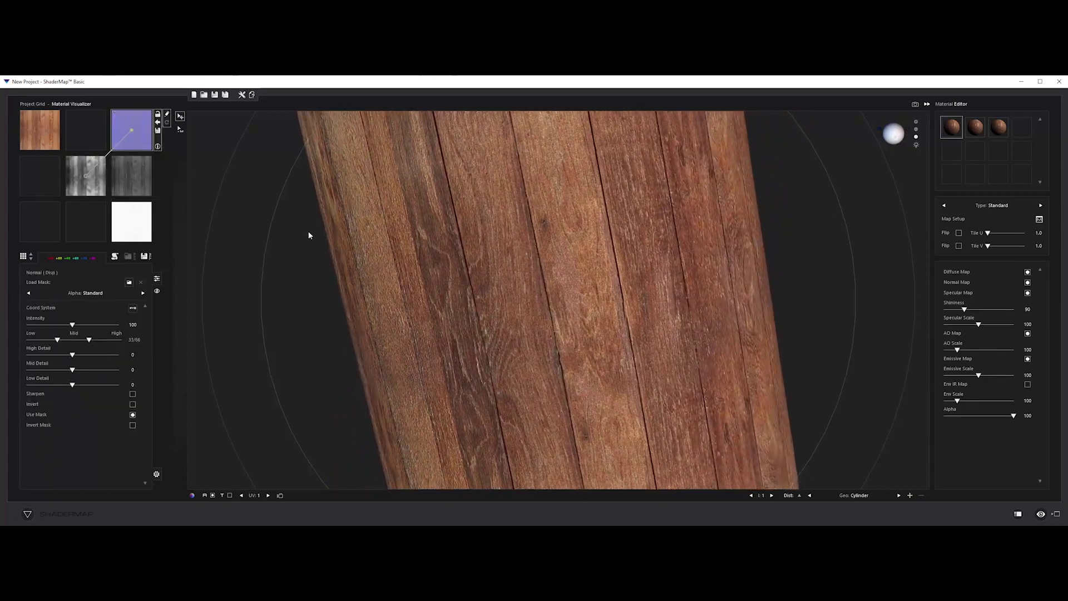
drag(71, 328, 50, 331)
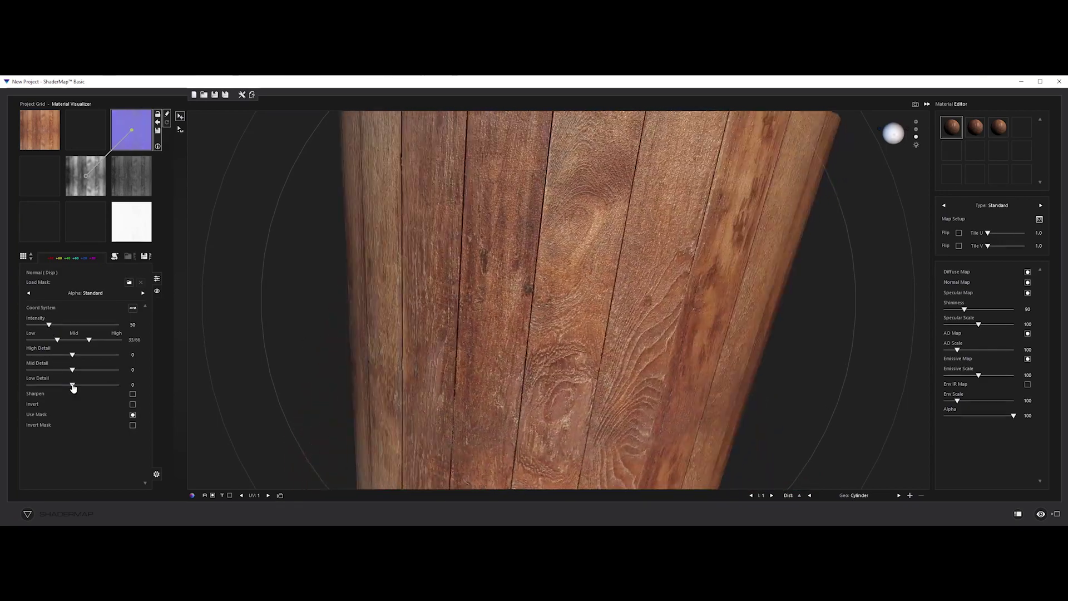
drag(73, 385, 81, 385)
drag(72, 370, 66, 370)
drag(72, 355, 80, 356)
click(133, 393)
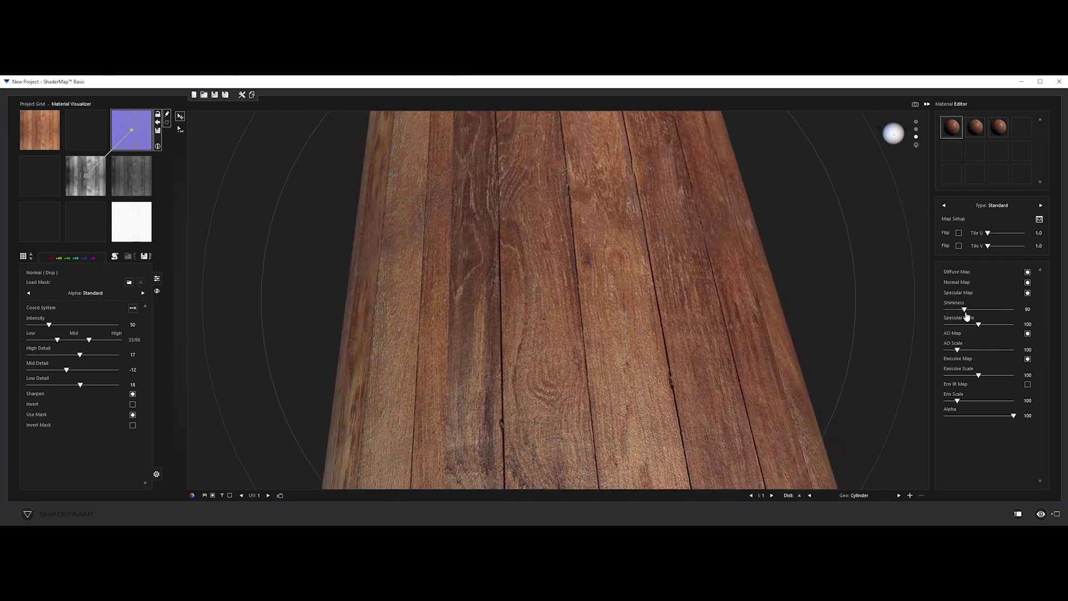
drag(966, 316, 978, 313)
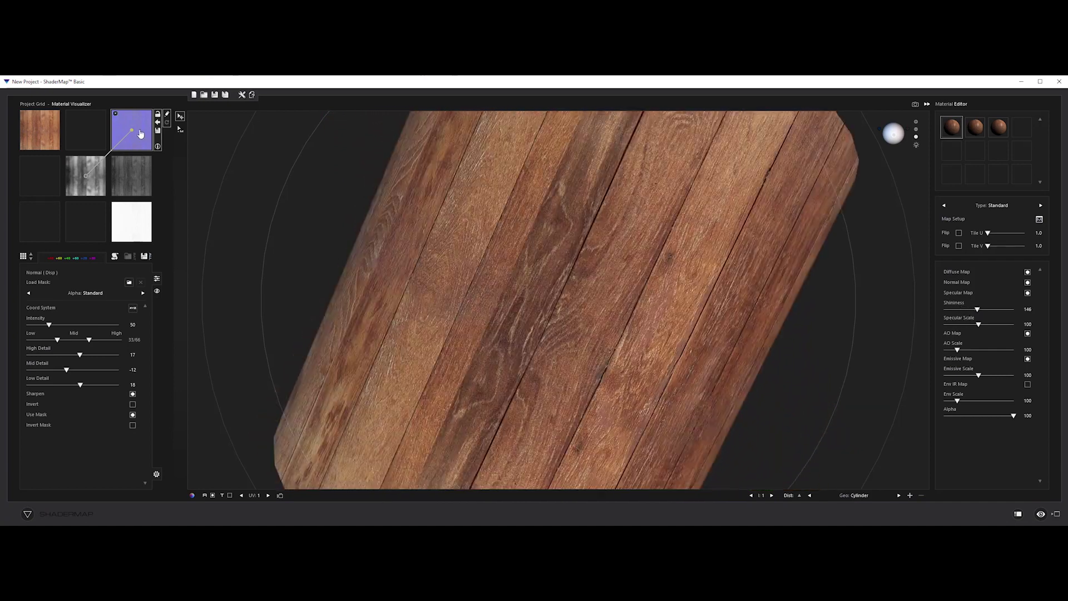
- Start saving the normal map to a file with format EXR 32F
right_click(143, 132)
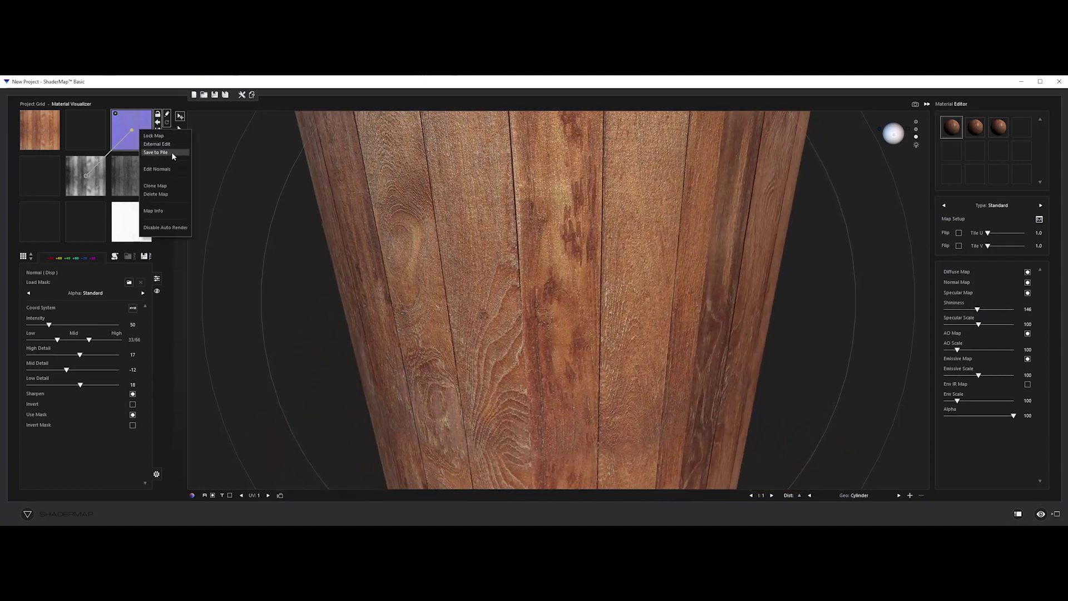
click(172, 152)
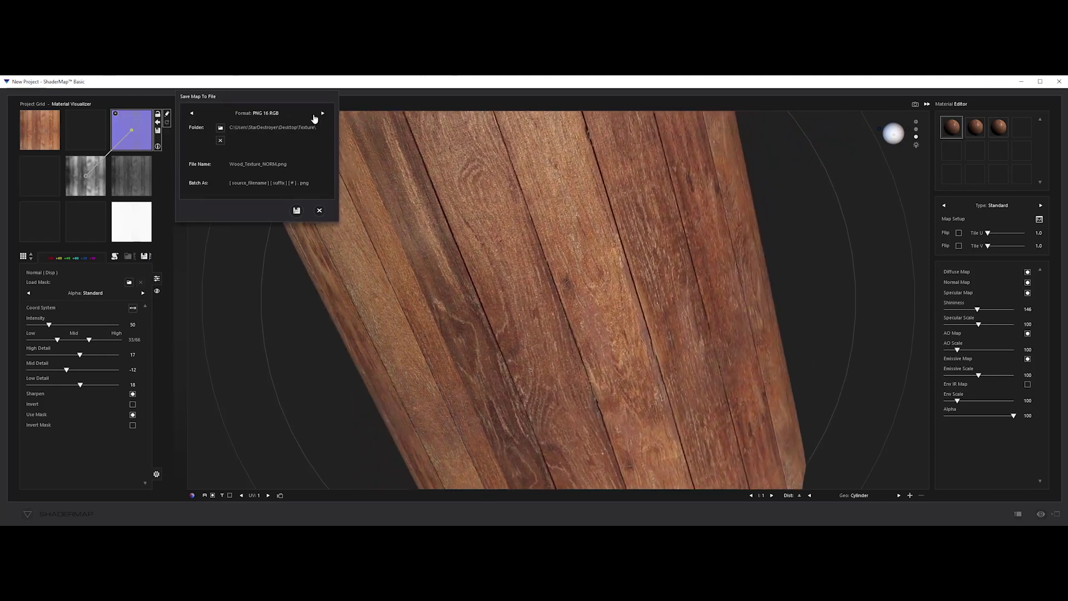
click(322, 114)
click(322, 114)
click(323, 114)
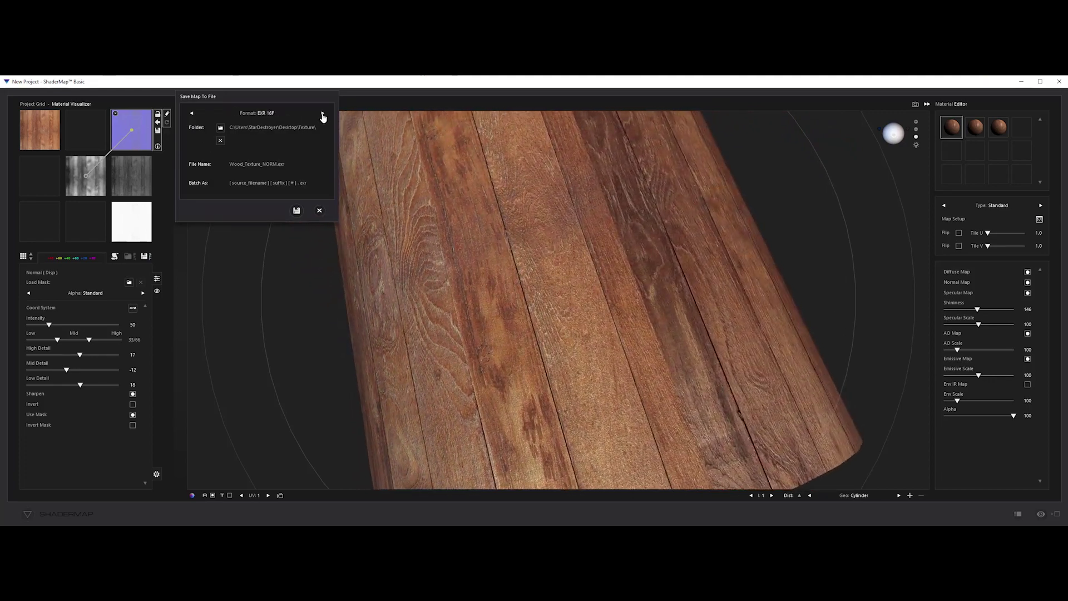
click(323, 114)
click(323, 114)
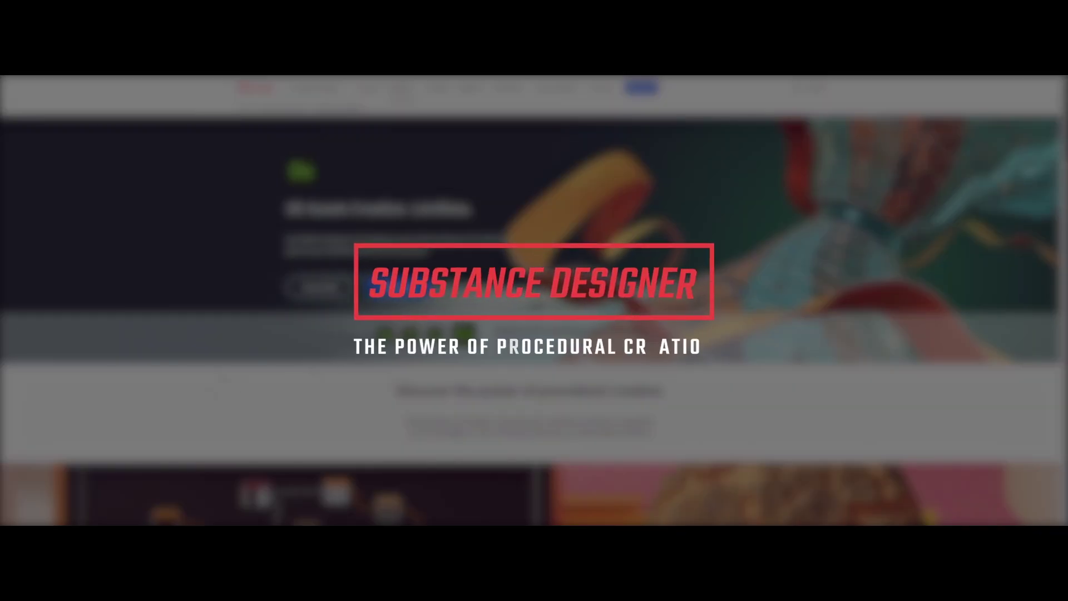
- Scroll through the Adobe Substance 3D Designer product features page
scroll(218, 376, down, 4)
scroll(218, 376, down, 8)
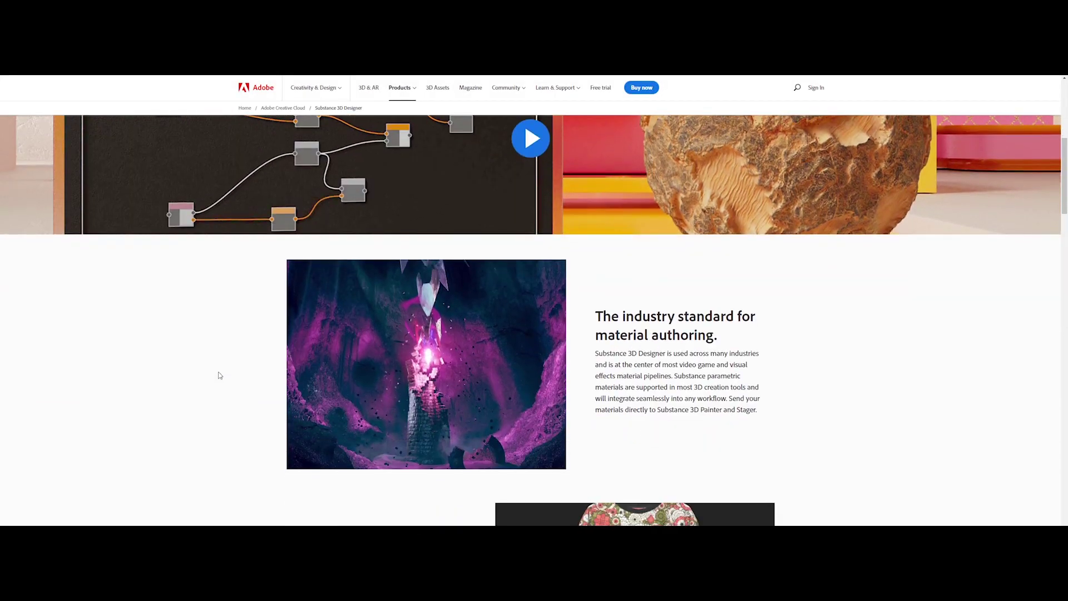
scroll(220, 376, down, 12)
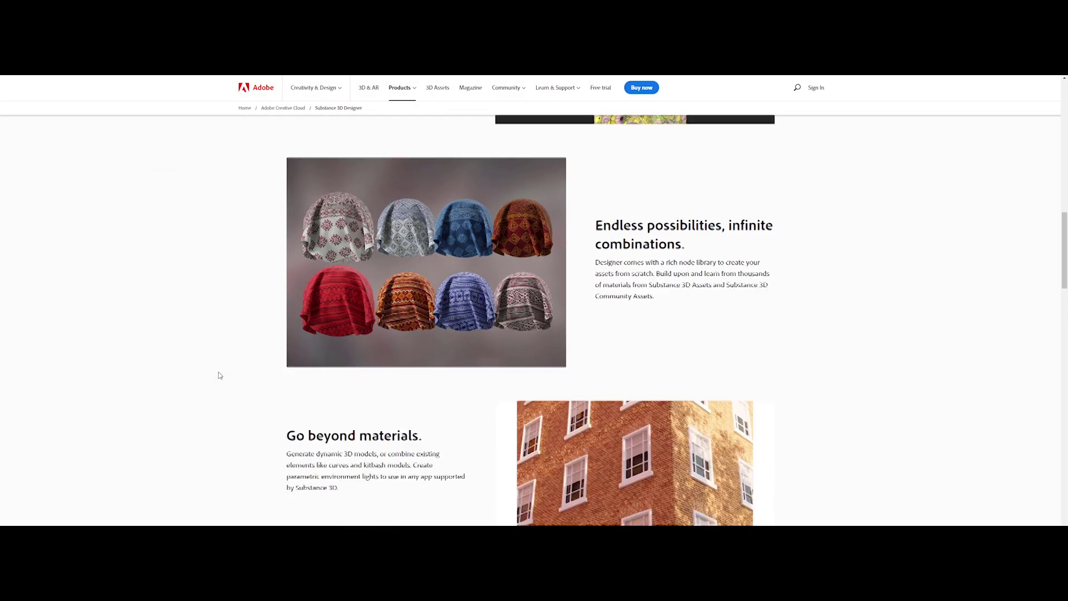
scroll(219, 375, down, 14)
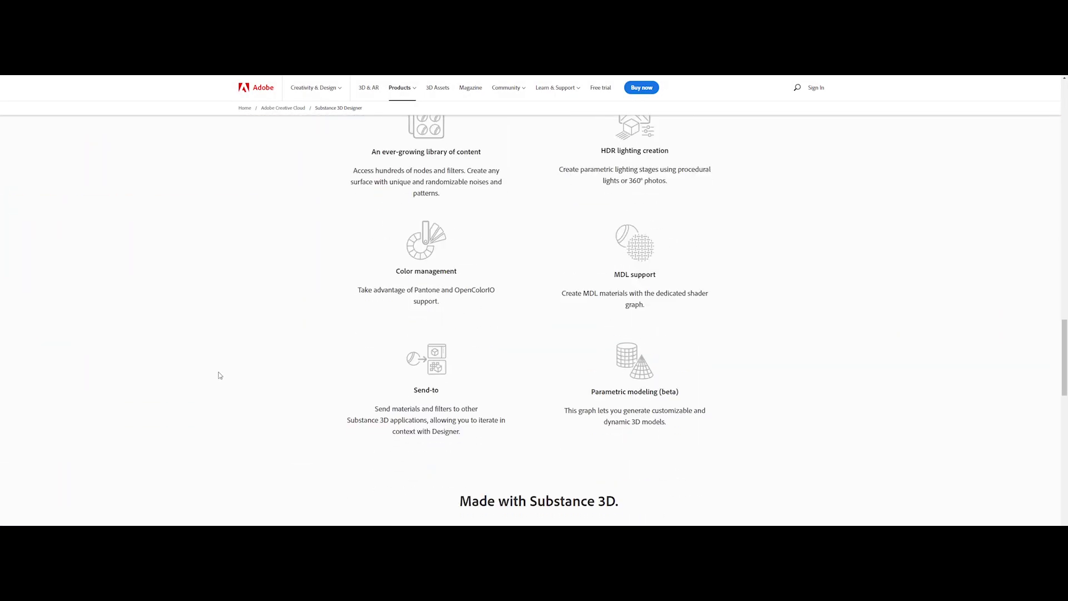
scroll(219, 376, down, 3)
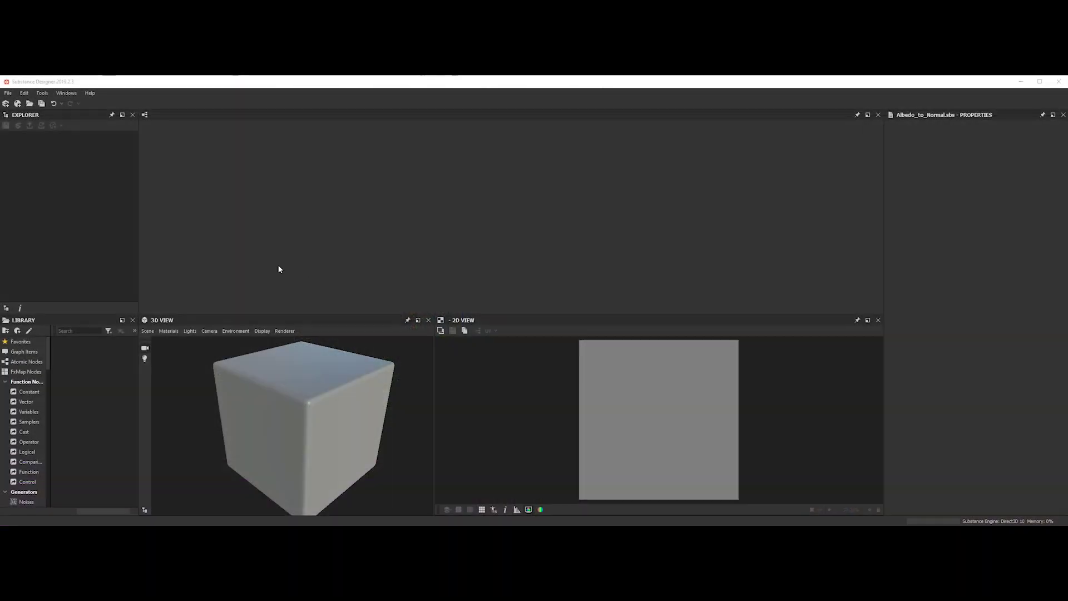
click(7, 93)
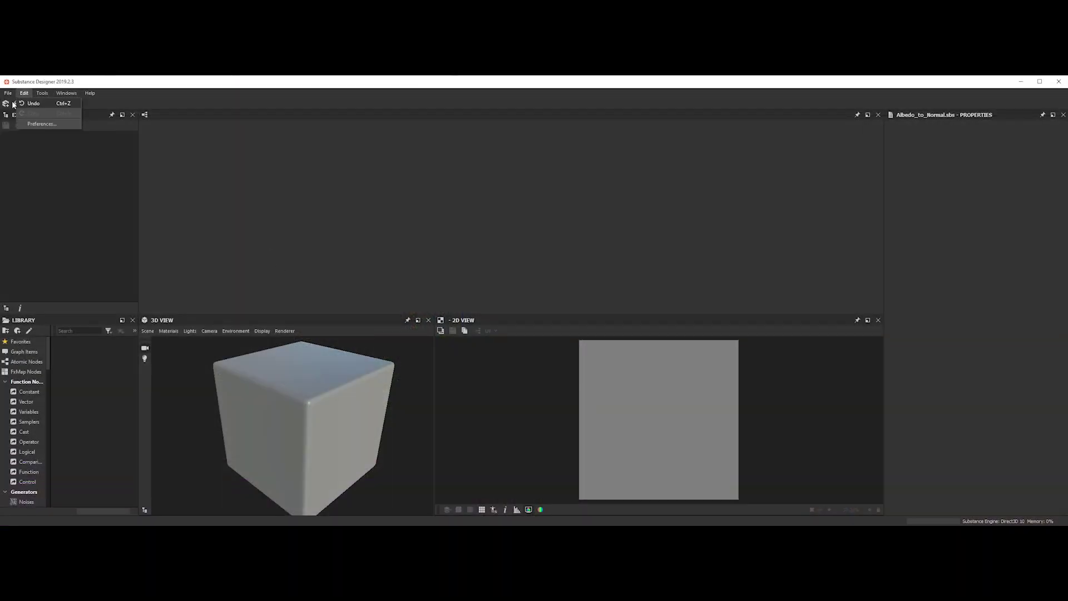
- Create Albedo_To_Normal from the PBR (Metallic/Roughness) template at 4096 × 4096 px
click(28, 104)
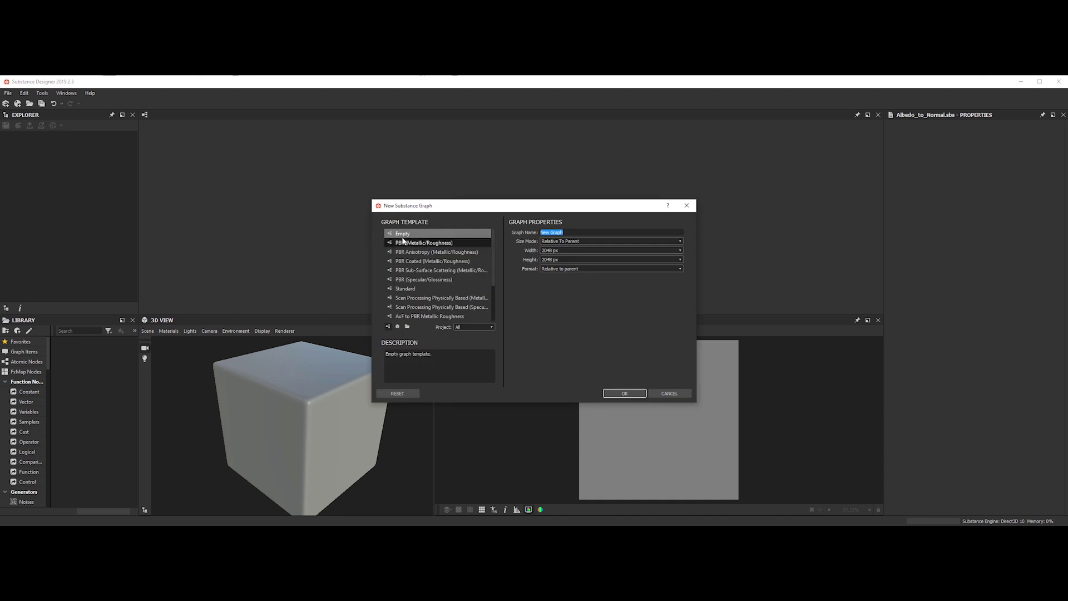
click(430, 245)
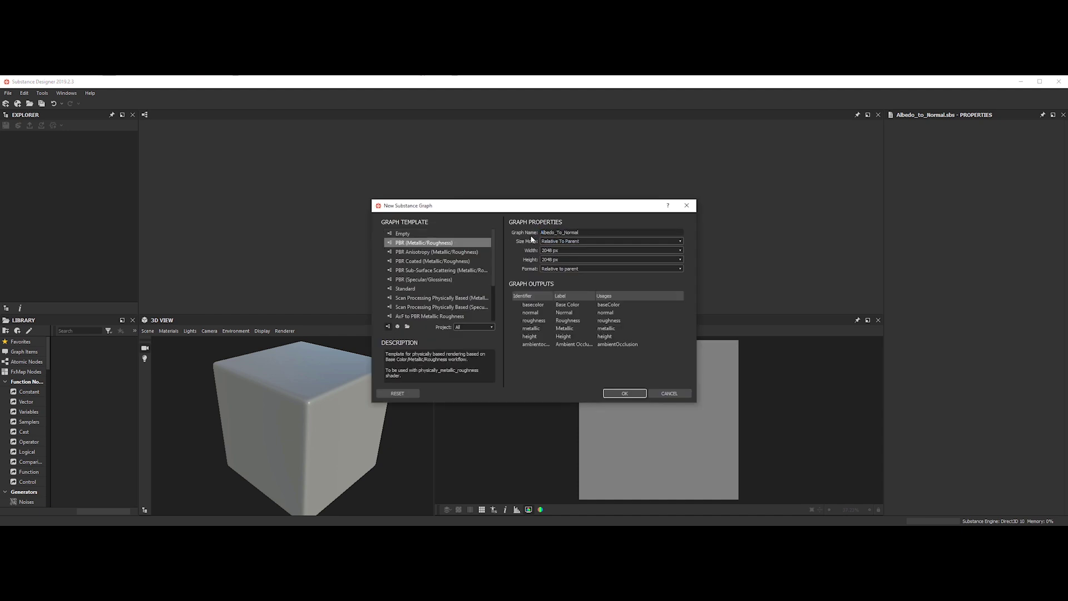
click(554, 242)
click(539, 247)
click(550, 252)
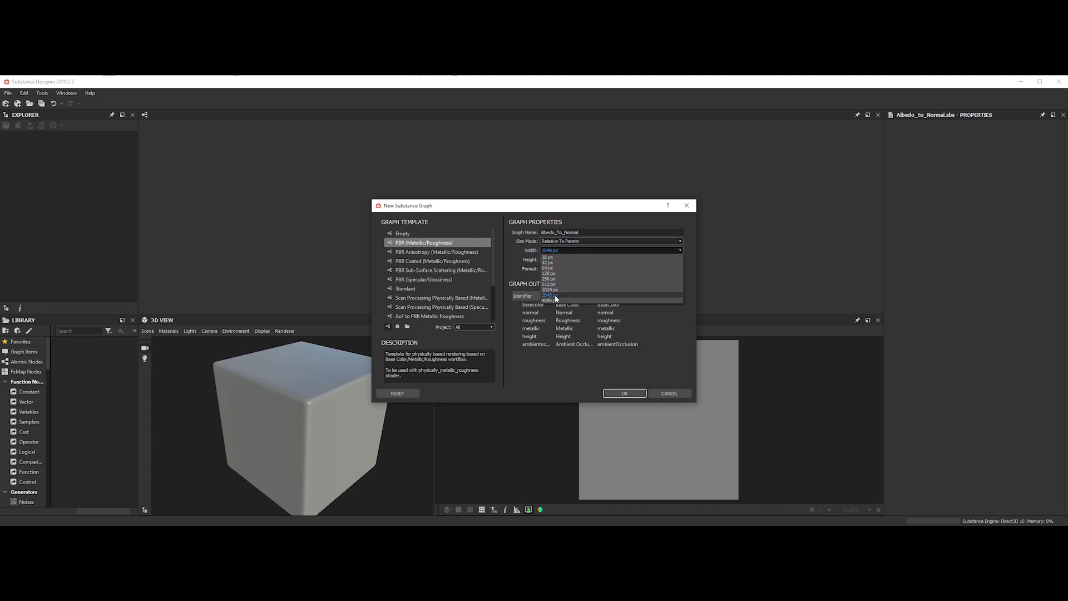
click(553, 304)
click(552, 260)
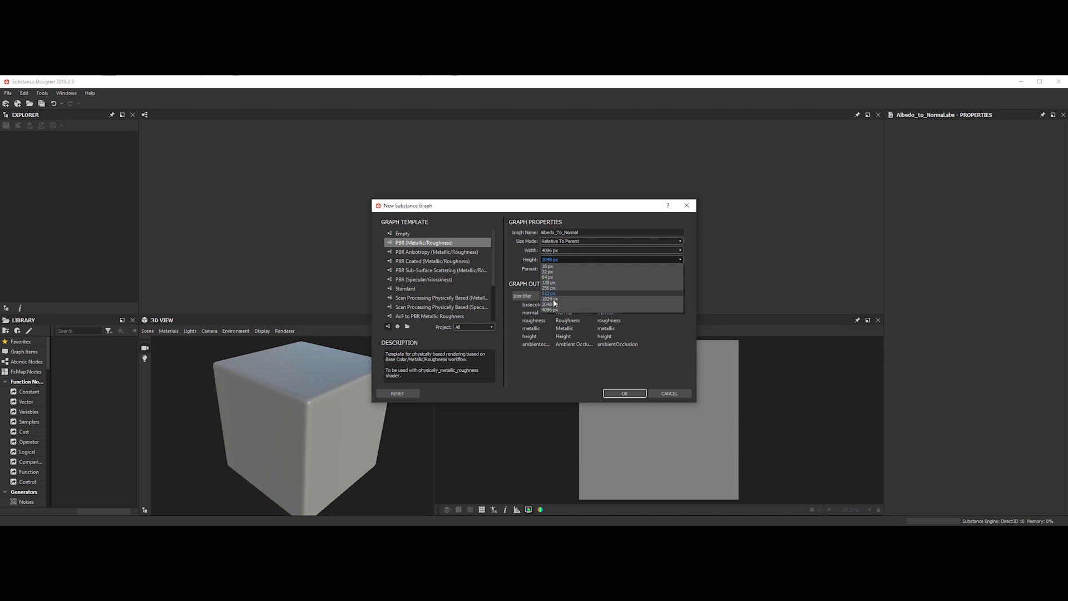
click(553, 312)
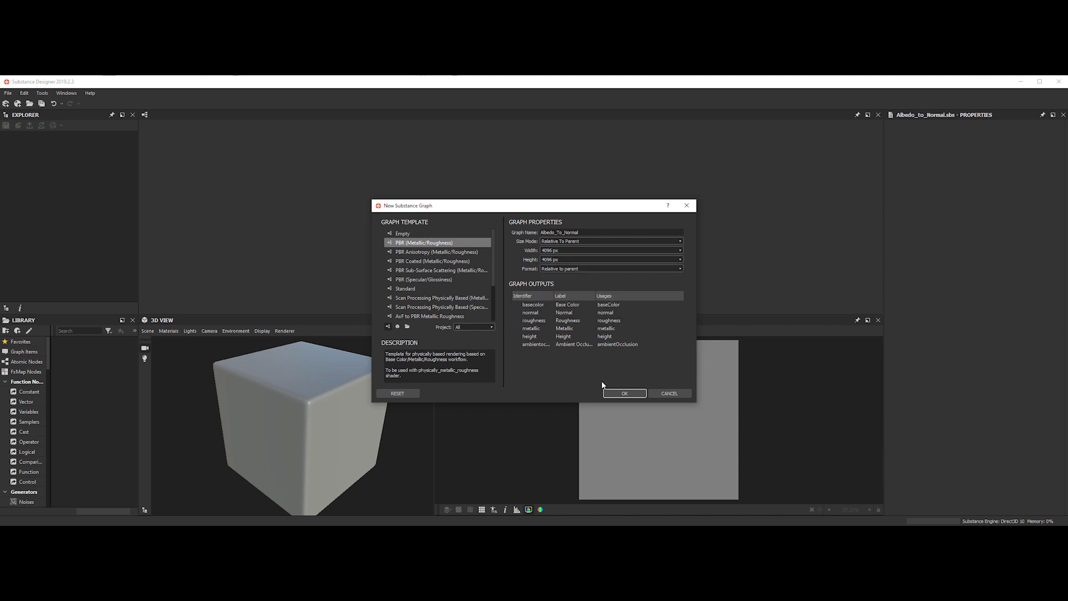
click(621, 393)
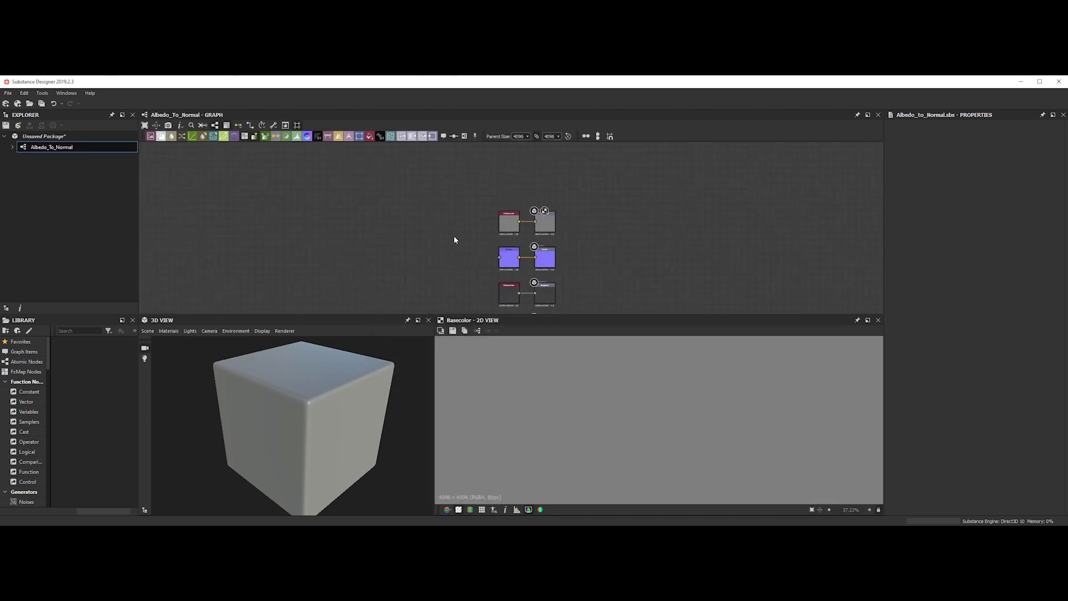
- Pan and zoom the graph to bring the Normal and Roughness output nodes into view
mouse_move(496, 245)
middle_down()
mouse_move(486, 225)
mouse_move(492, 181)
middle_up()
scroll(486, 225, up, 1)
mouse_move(492, 256)
middle_down()
mouse_move(493, 164)
mouse_move(494, 183)
middle_up()
middle_drag(494, 277, 507, 300)
middle_drag(506, 167, 552, 244)
scroll(557, 233, up, 1)
scroll(557, 233, up, 1)
middle_drag(560, 192, 595, 216)
scroll(558, 222, down, 1)
- Drag Wood_Texture.tif from the file browser into the graph and link it as a resource
key(alt+Tab)
drag(445, 125, 198, 154)
click(189, 246)
drag(189, 248, 494, 246)
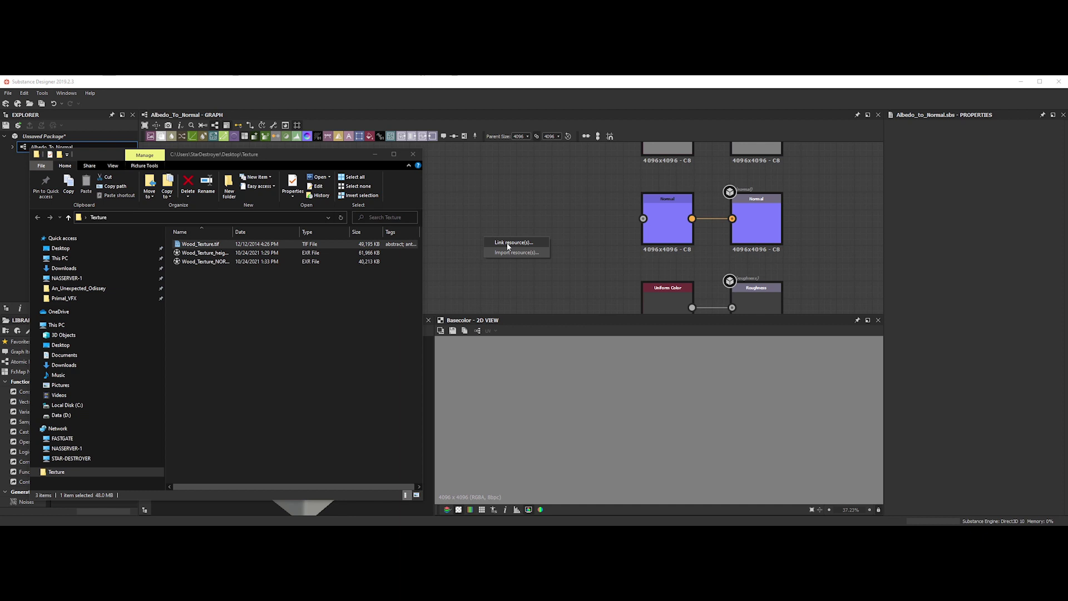
click(507, 243)
- Move the Wood_Texture bitmap node to the left side of the graph
drag(500, 238, 250, 233)
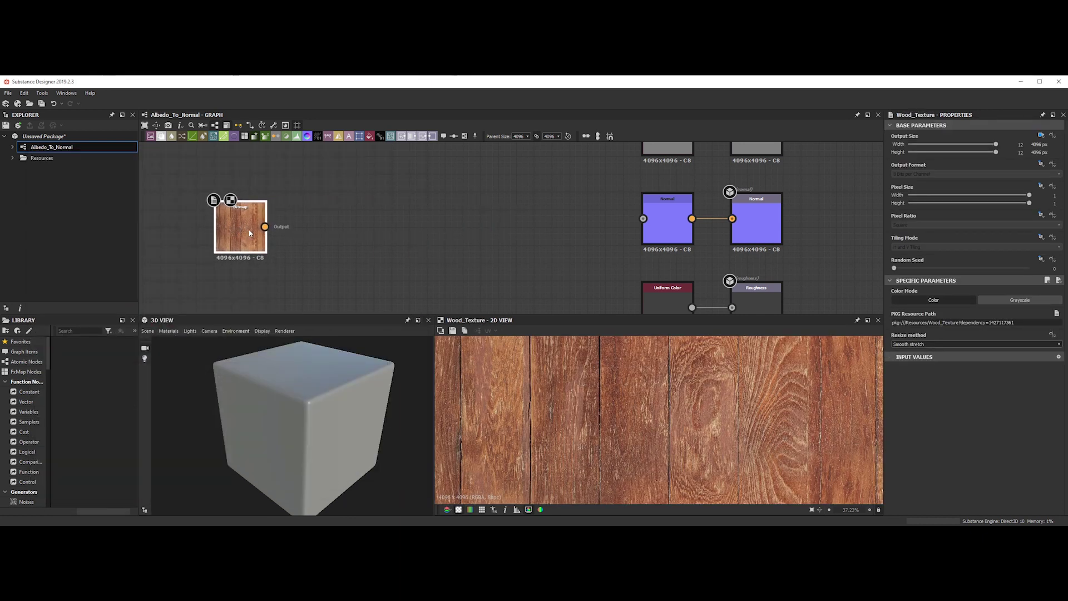
scroll(634, 431, up, 5)
scroll(578, 416, down, 2)
middle_drag(603, 414, 572, 381)
click(320, 233)
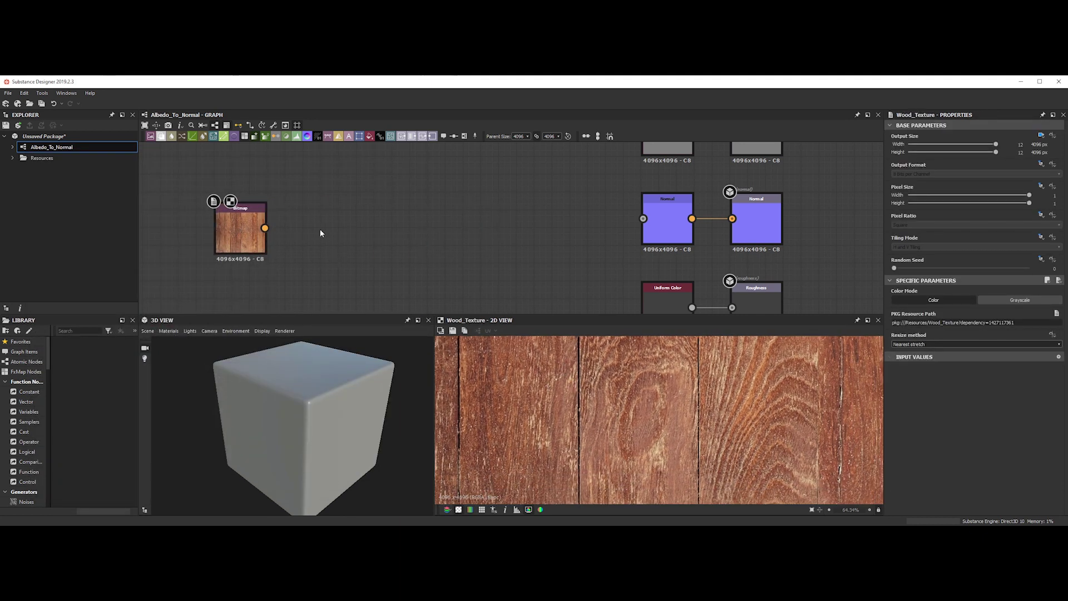
- Add a Grayscale Conversion node after the wood bitmap
key(space)
text(conver)
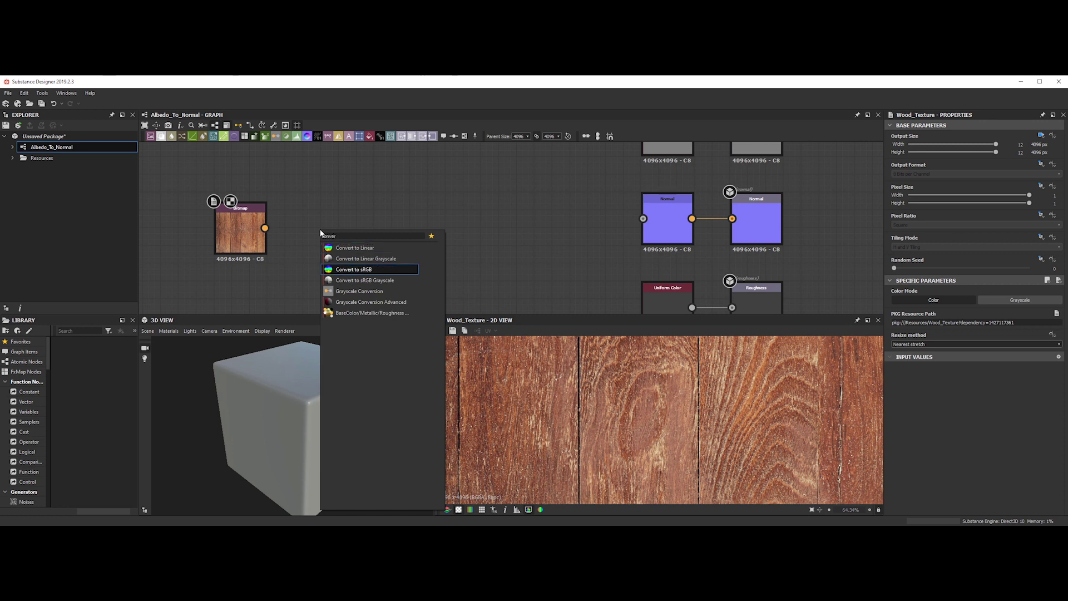
key(Down)
click(358, 291)
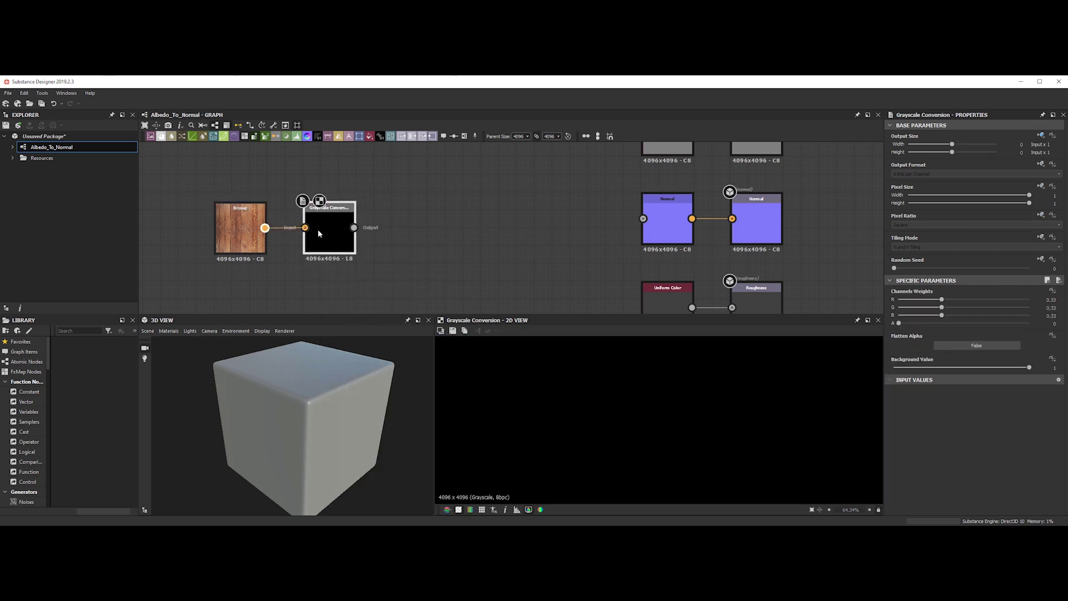
- Add a Normal node and connect the grayscale conversion output into it
key(space)
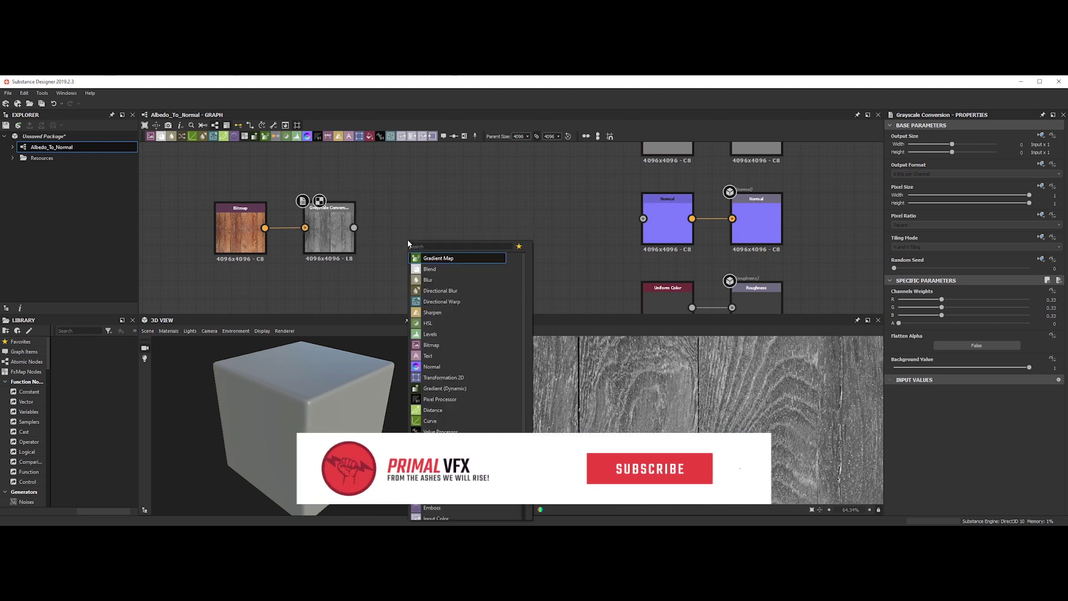
text(normal)
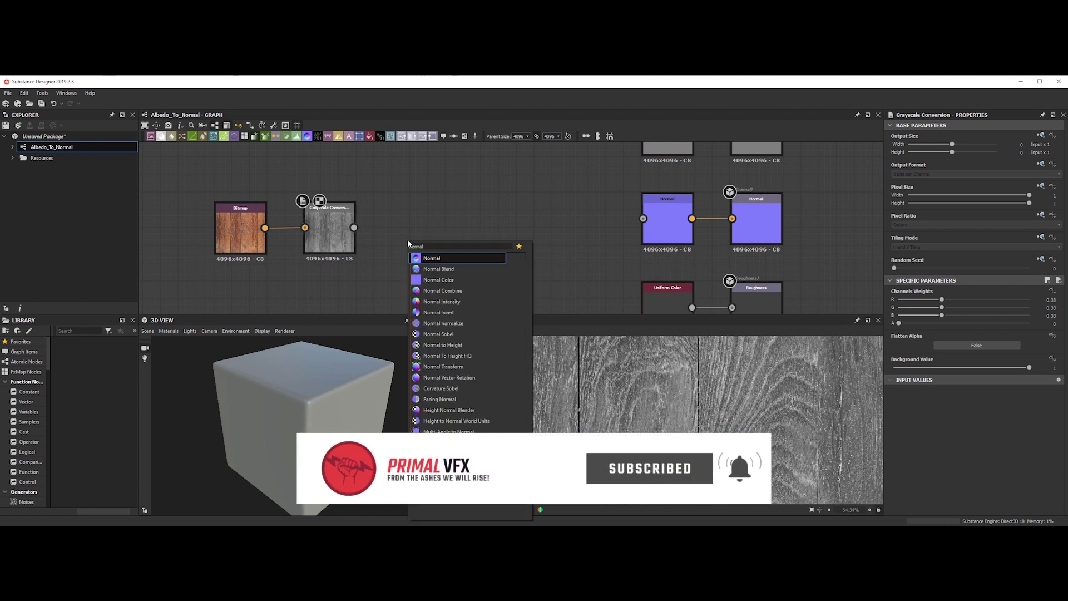
key(Return)
drag(407, 239, 519, 225)
drag(354, 227, 517, 229)
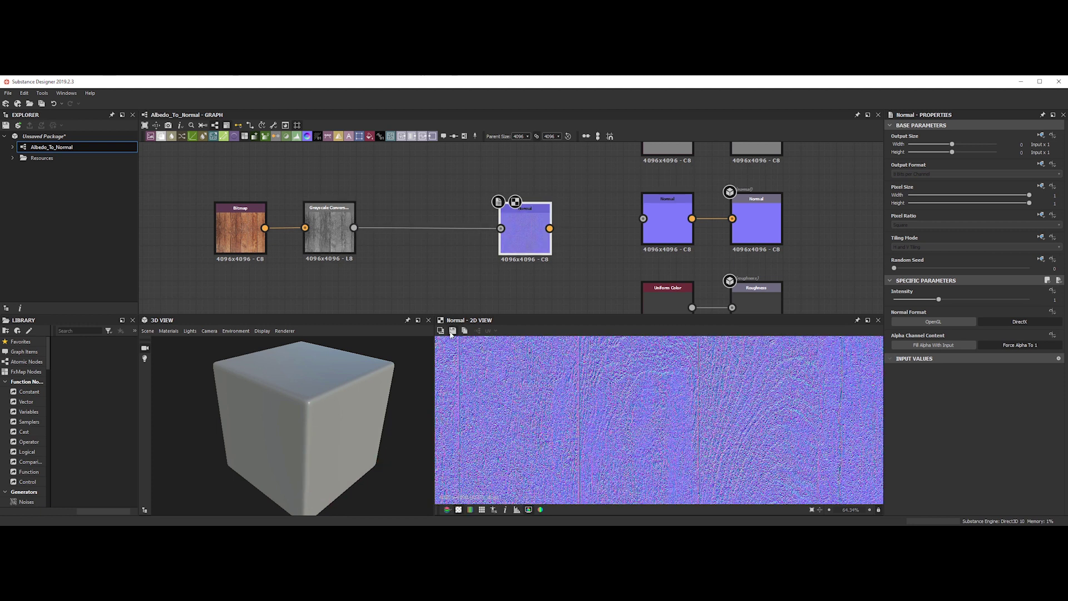
- Force the Normal node's alpha to 1 and bring up the node search
click(997, 345)
scroll(676, 425, up, 3)
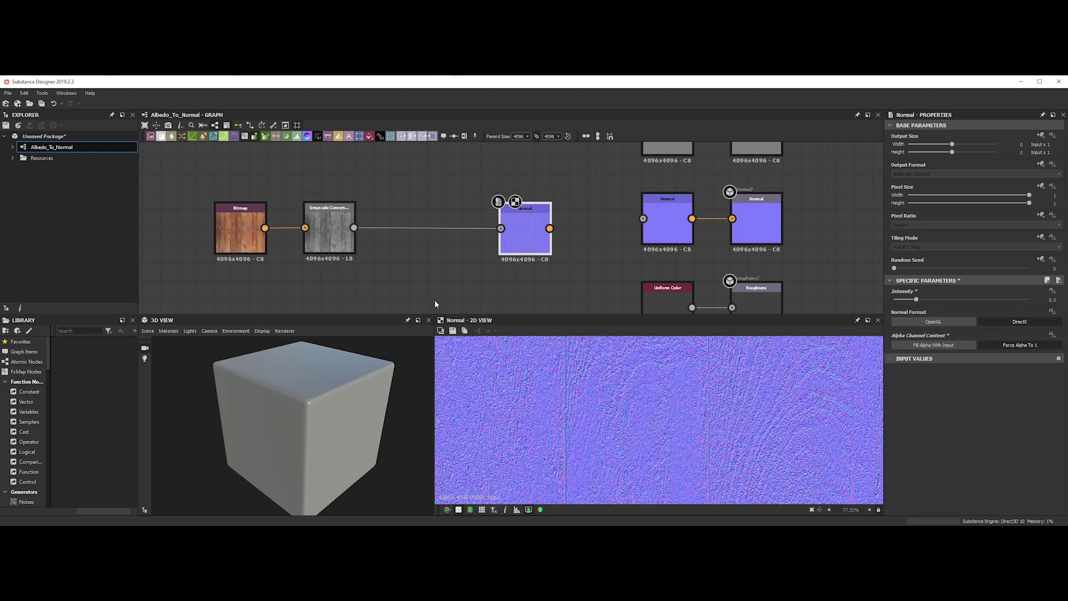
key(space)
- Insert a Levels node between the grayscale conversion and the Normal node
text(level)
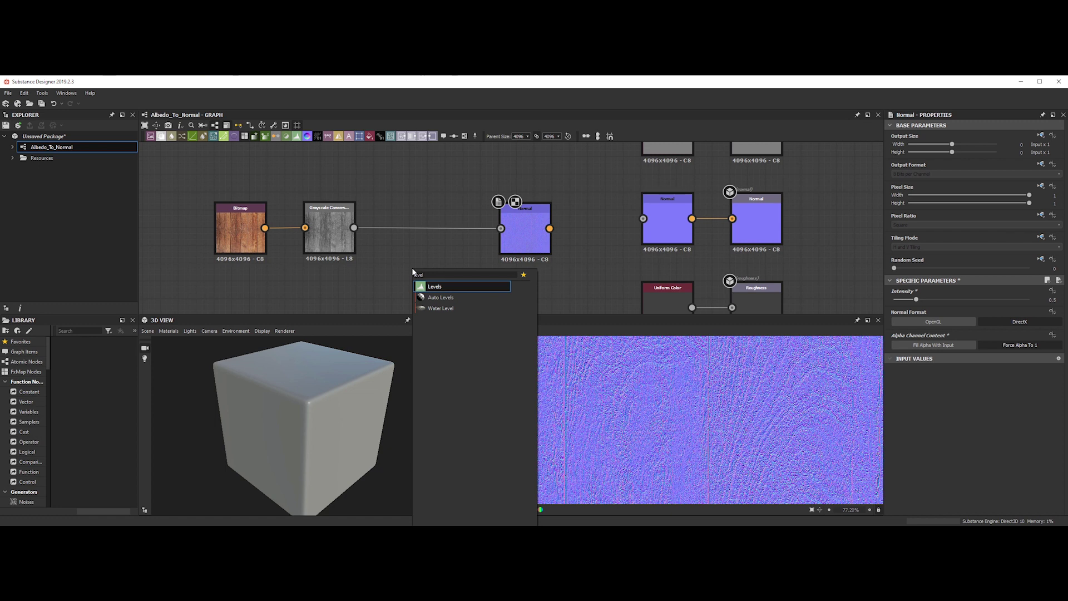
key(Return)
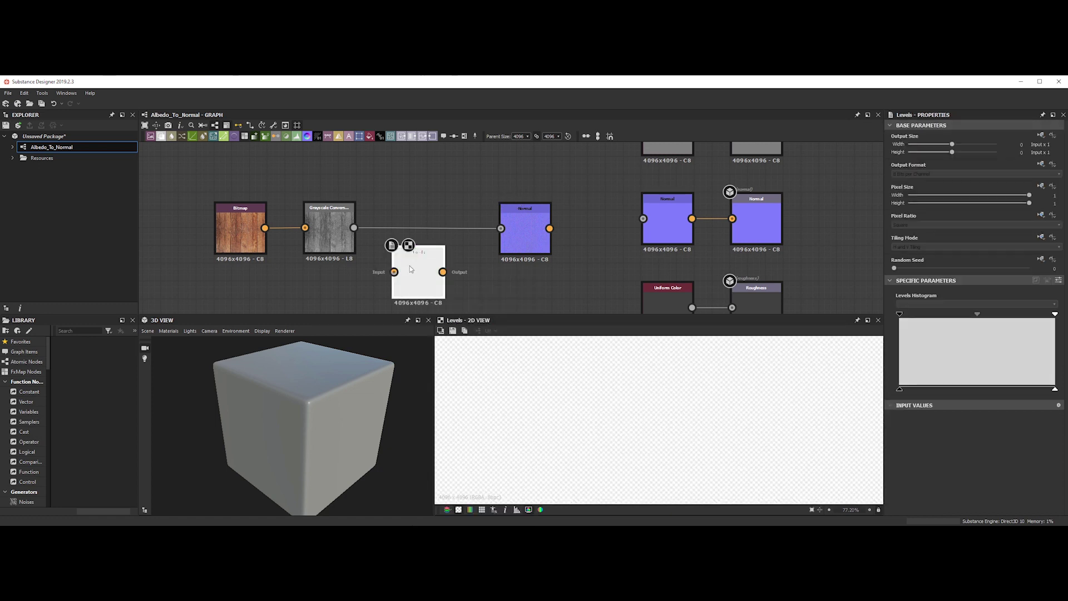
drag(415, 265, 439, 230)
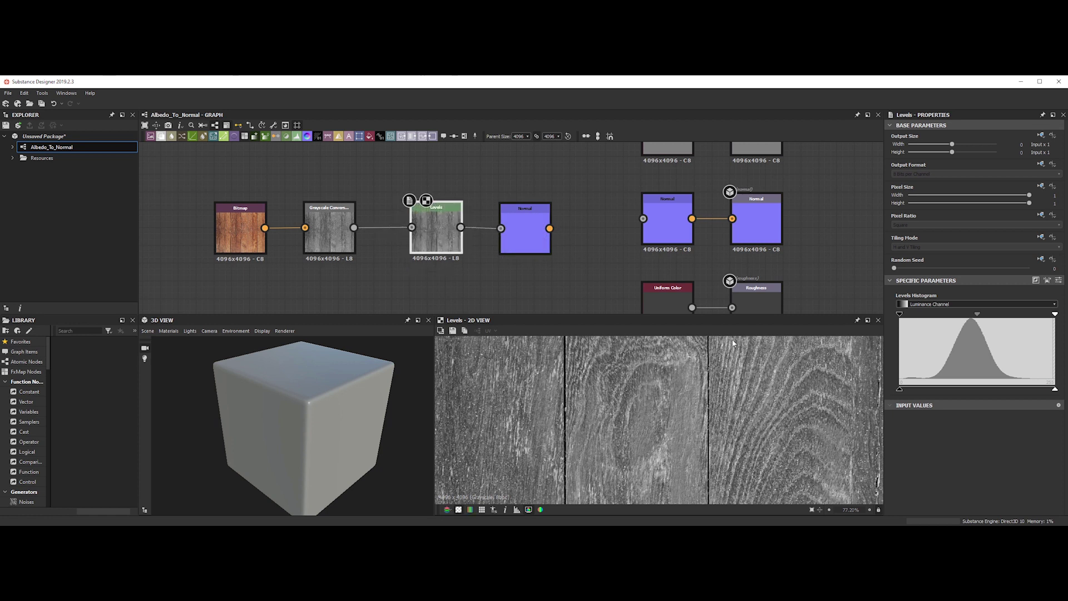
double_click(532, 235)
- Boost the Levels contrast by lowering the white points and nudging the midtones
click(435, 236)
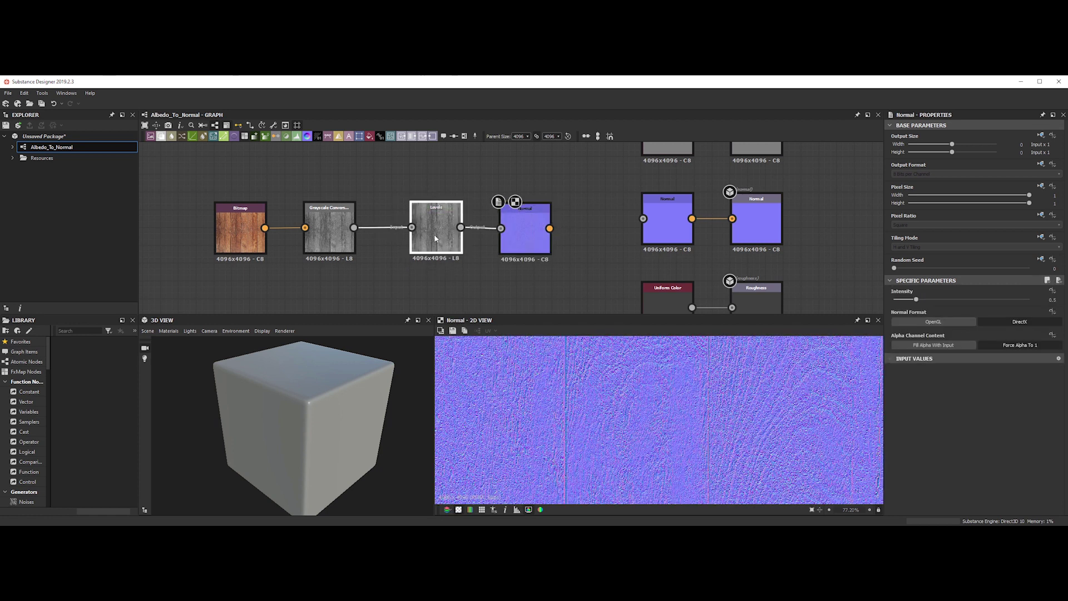
drag(1055, 391, 986, 390)
drag(977, 315, 956, 318)
drag(1055, 315, 1011, 315)
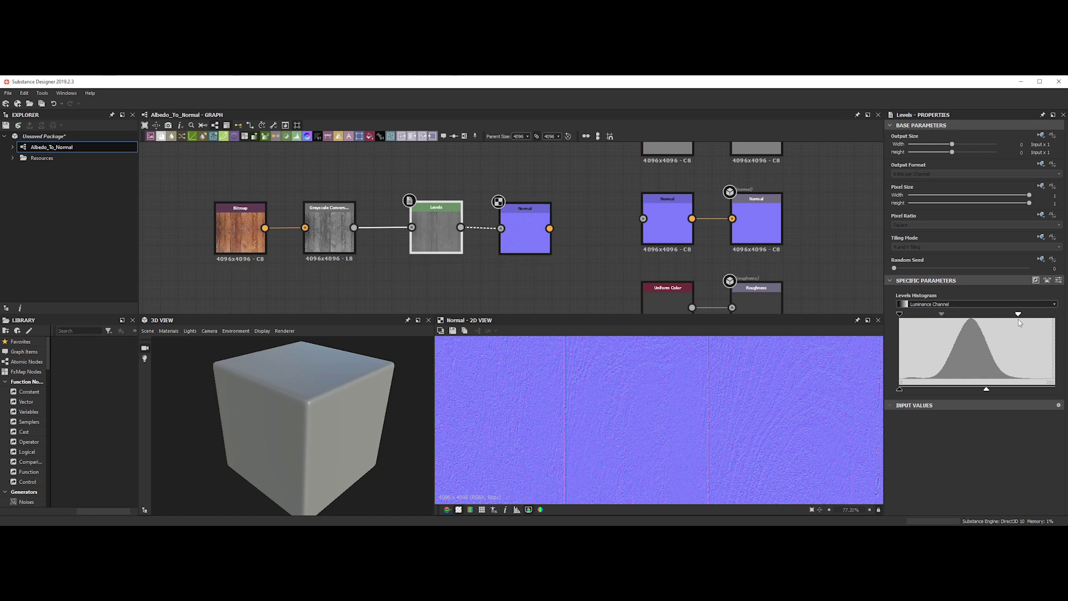
drag(941, 315, 947, 315)
- Delete the old Normal node and wire the new Normal result into the normal output
click(656, 219)
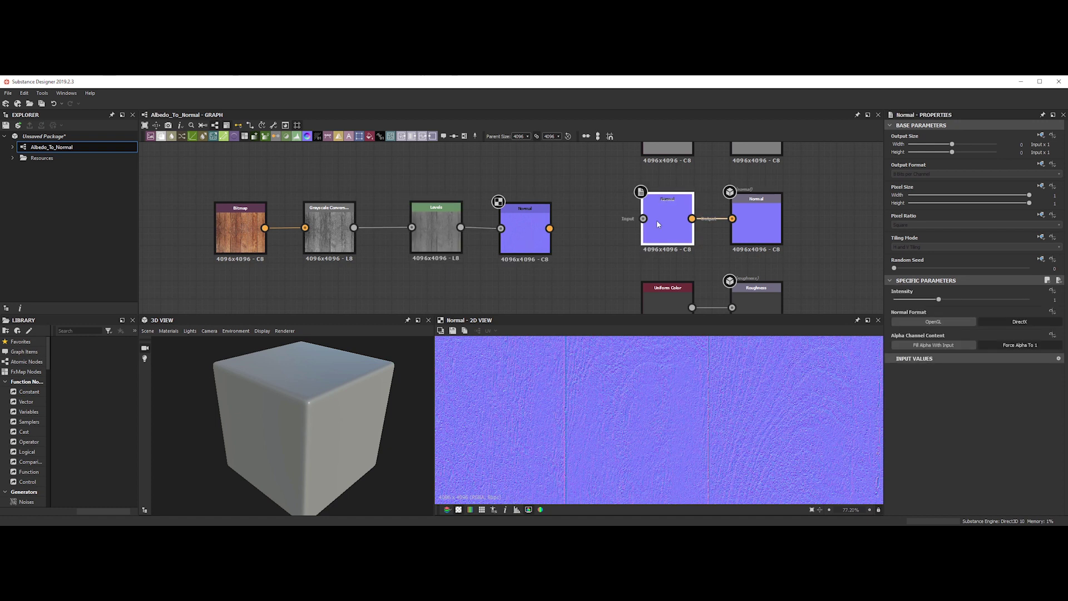
key(Delete)
drag(549, 228, 731, 218)
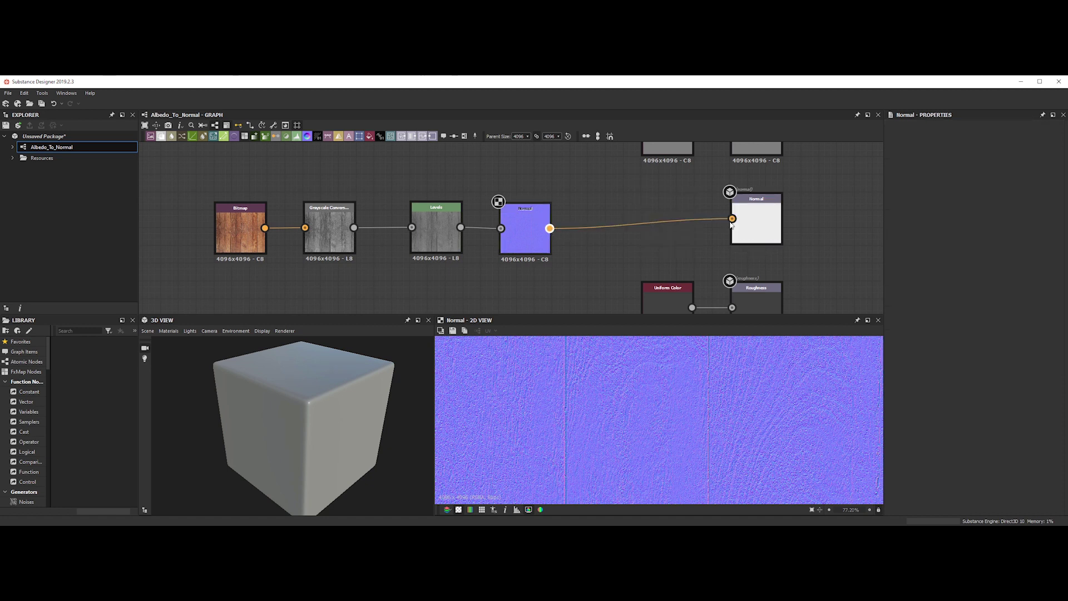
- Open Export outputs as bitmaps for the Albedo_To_Normal graph and choose OpenEXR format
click(755, 221)
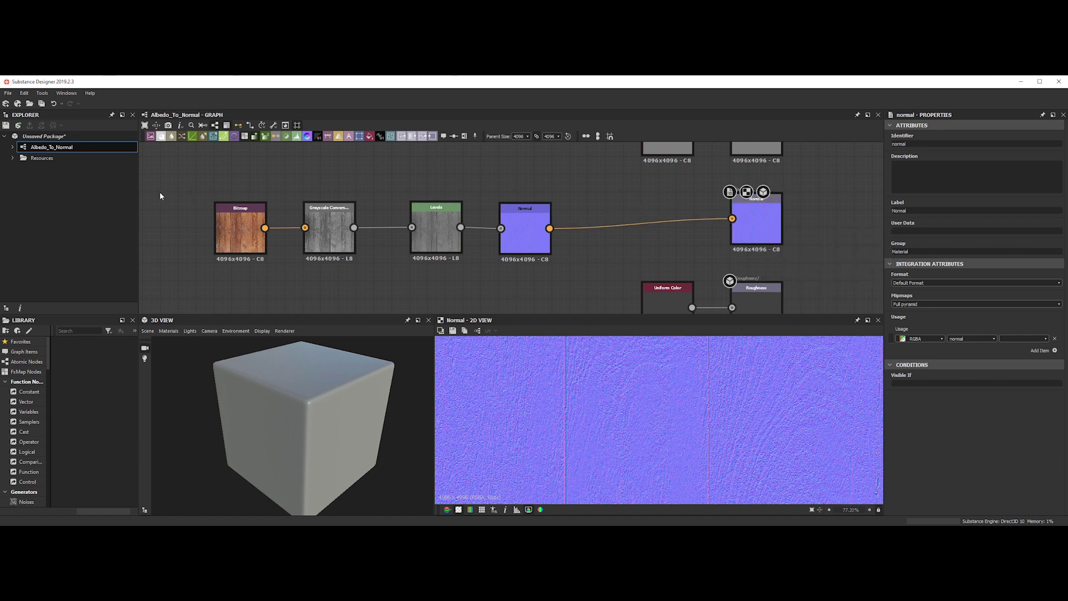
right_click(60, 147)
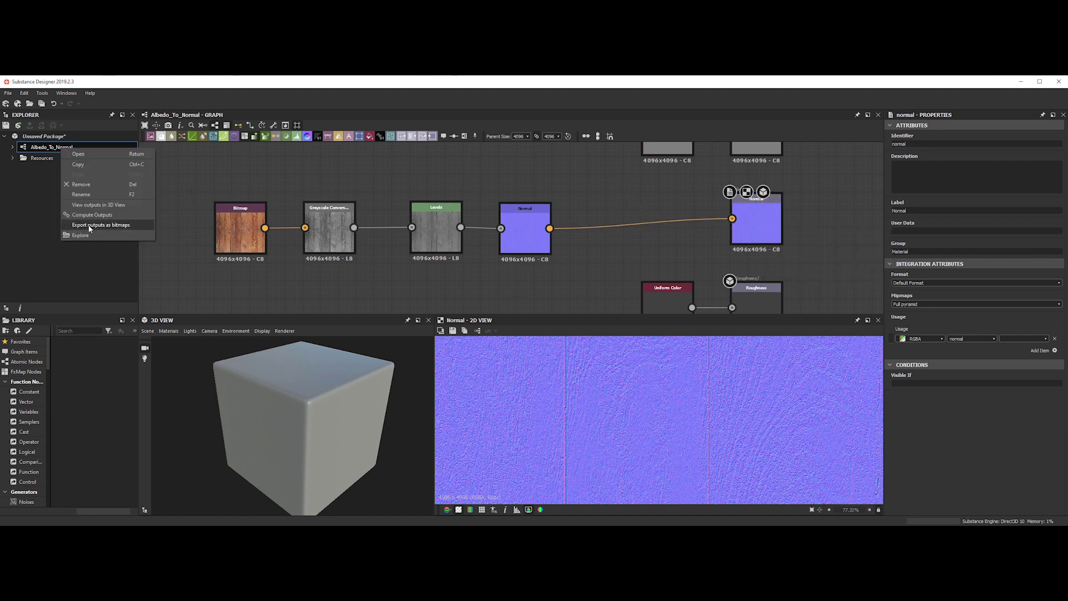
click(99, 225)
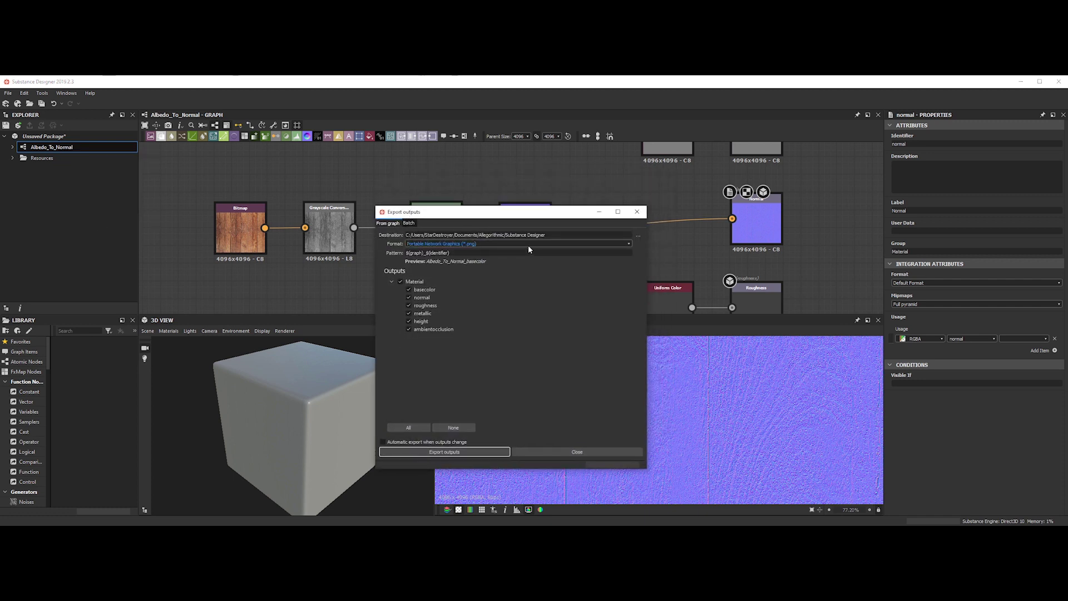
click(528, 243)
click(493, 272)
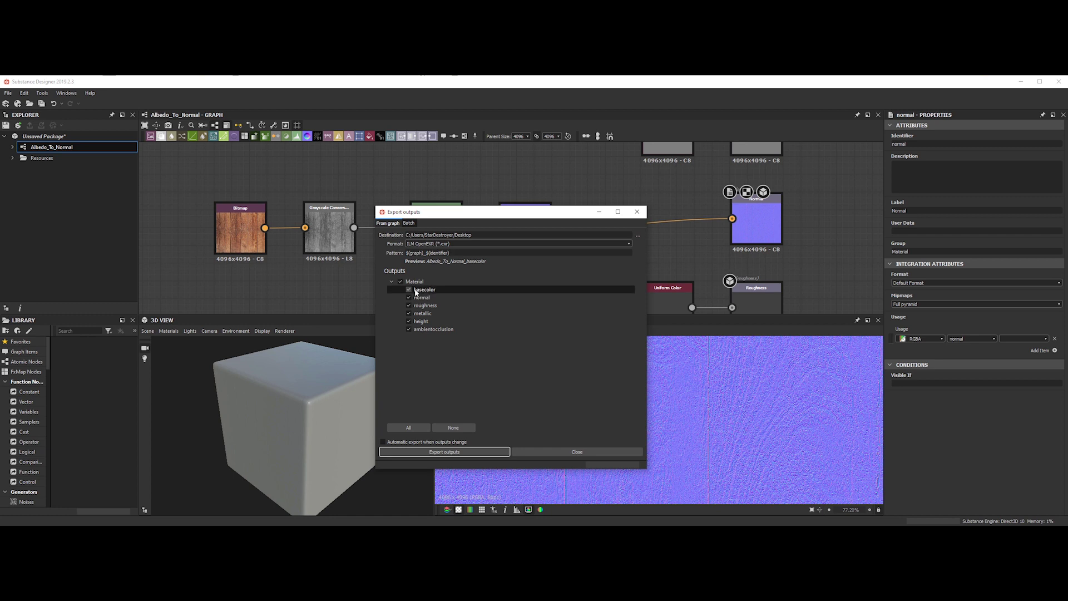
- Untick every output except normal and export it to the Desktop
click(416, 298)
click(414, 304)
click(409, 321)
click(409, 328)
click(409, 313)
click(409, 313)
click(408, 305)
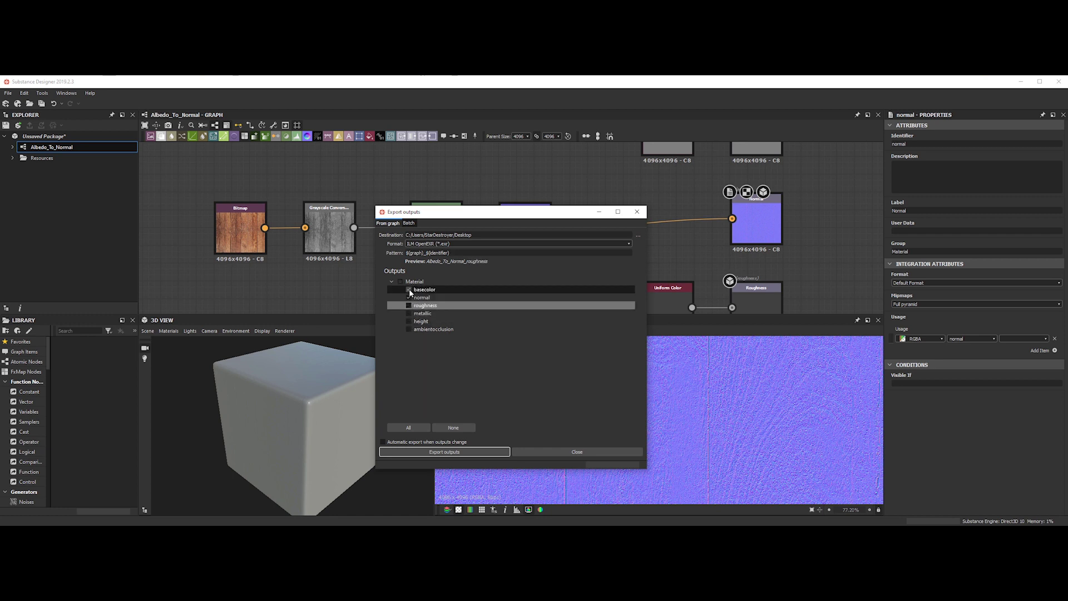
click(409, 289)
click(445, 297)
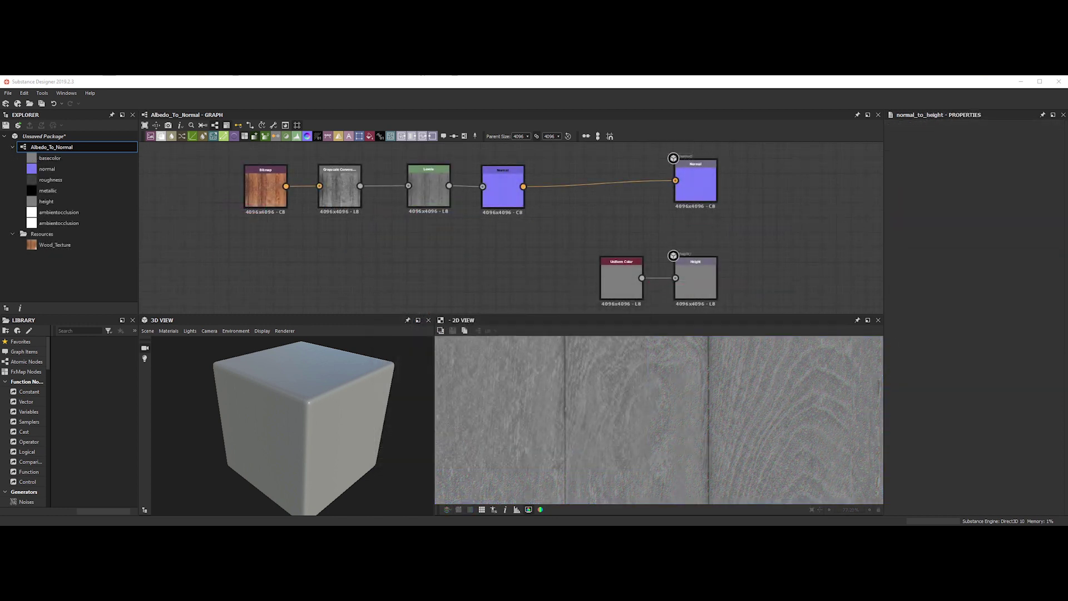
- Shift the four-node wood chain to the left to make room
double_click(502, 192)
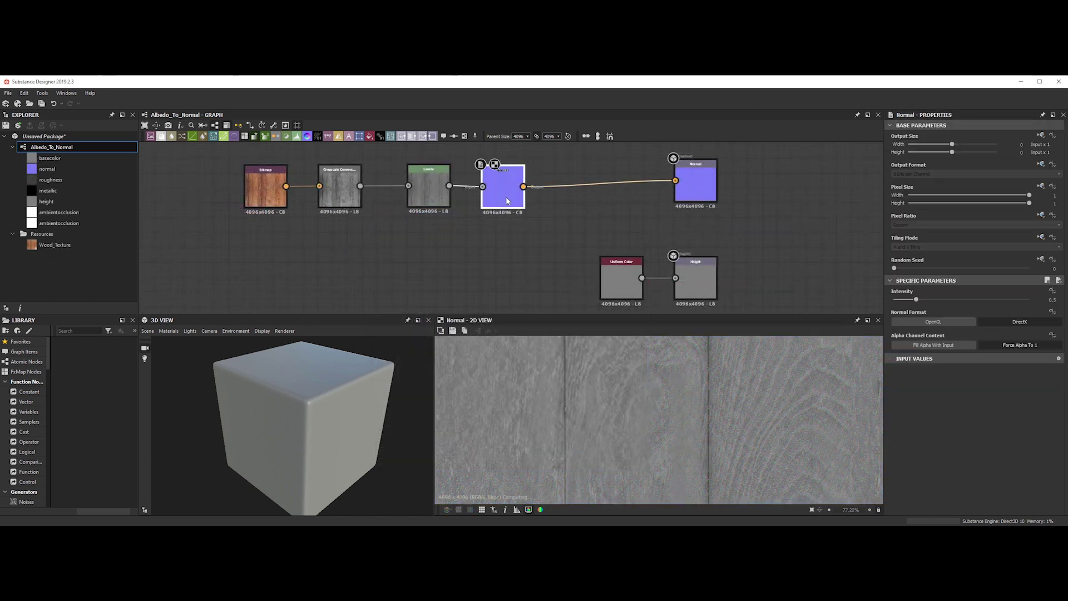
drag(498, 259, 259, 191)
drag(490, 195, 443, 201)
click(423, 260)
- Add a Normal to Height node fed by the Normal result, placed below the chain
key(space)
text(normal)
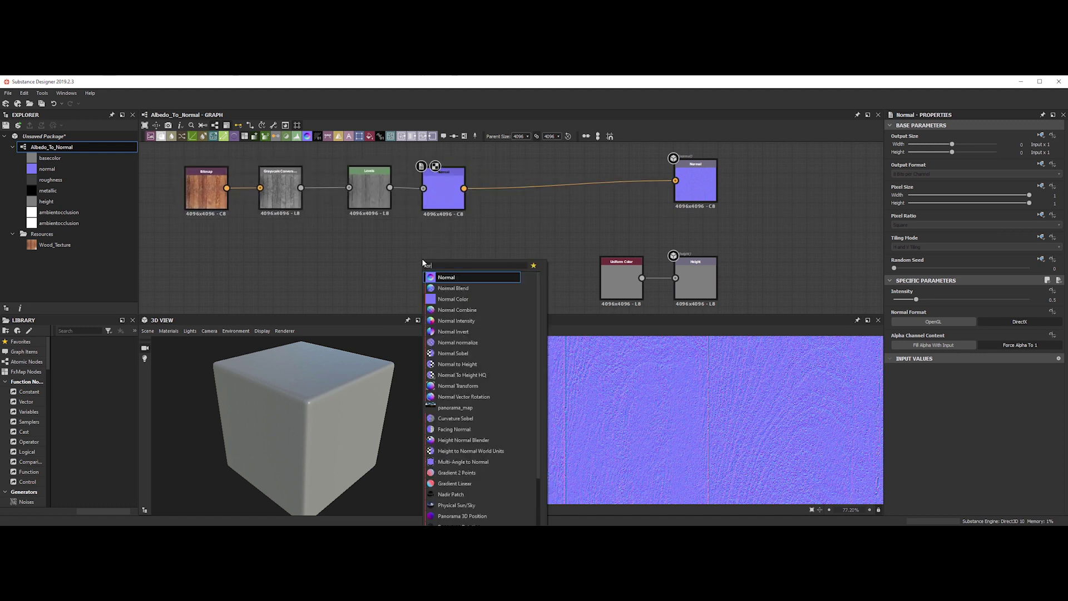
click(467, 367)
drag(436, 253, 532, 268)
double_click(531, 267)
drag(464, 189, 675, 279)
- Replace Uniform Color with Normal to Height on the height output; set relief balance 0.64 and 0.87
click(621, 279)
key(Delete)
drag(531, 273, 577, 280)
scroll(931, 489, down, 2)
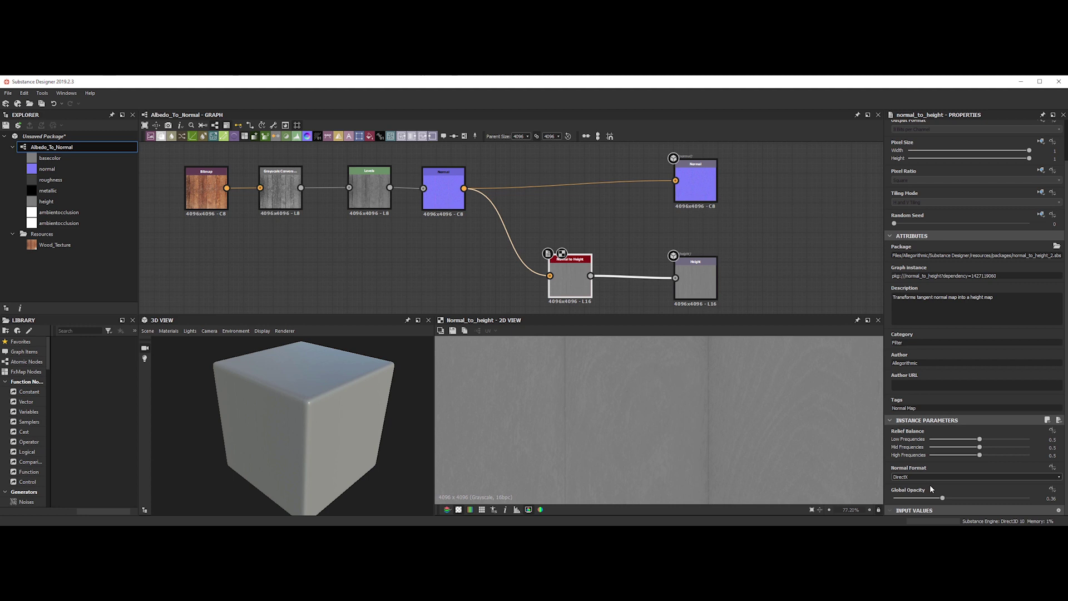
drag(979, 439, 1016, 454)
click(980, 447)
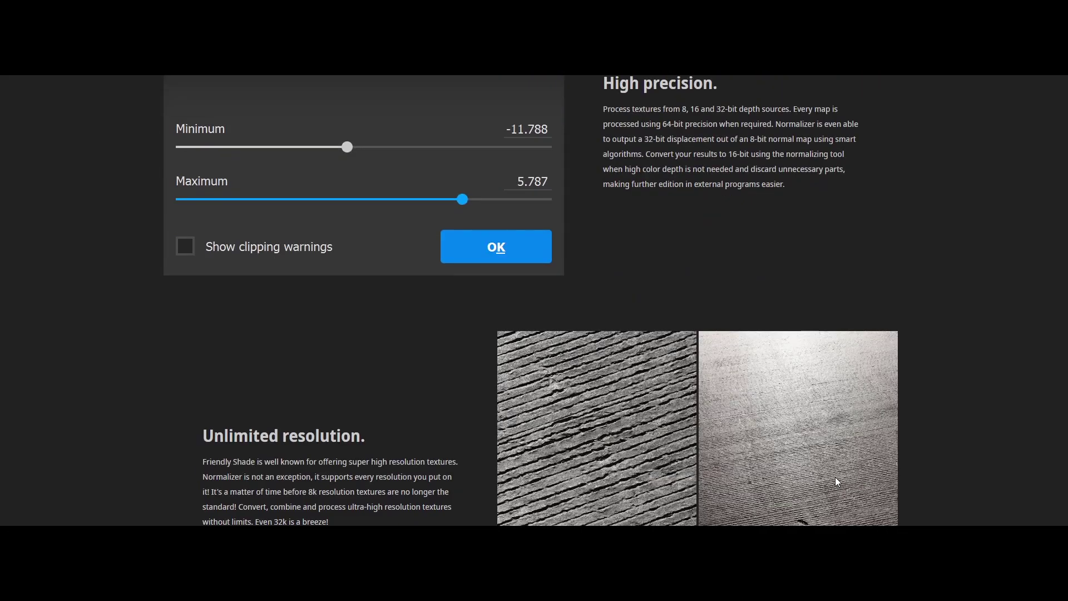
scroll(835, 476, down, 2)
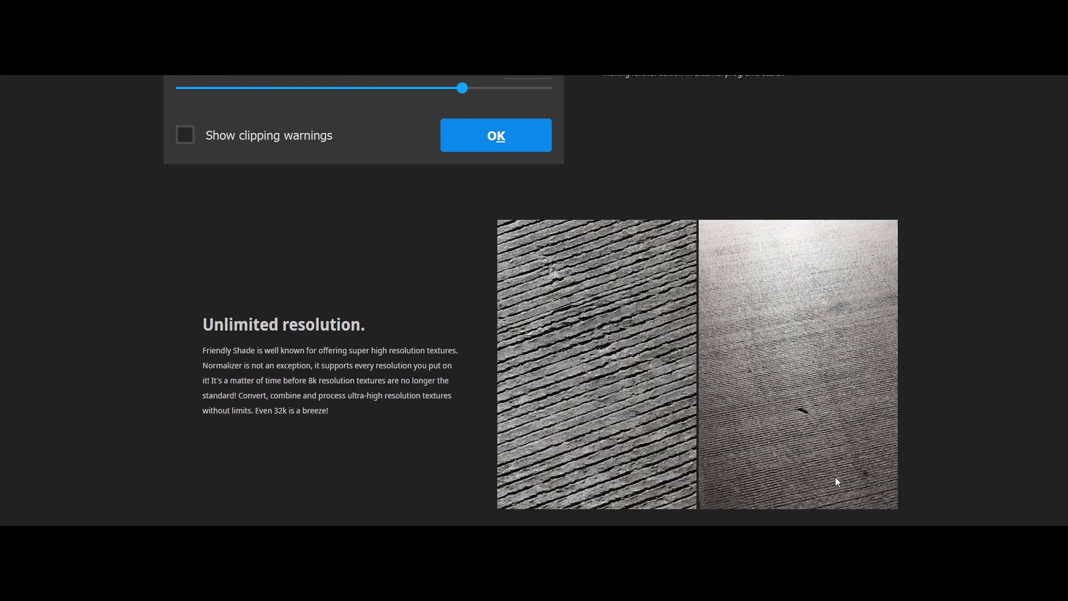
- Scroll the Normalizer page down to the Getting Started video and Download Normalizer button
scroll(835, 476, down, 8)
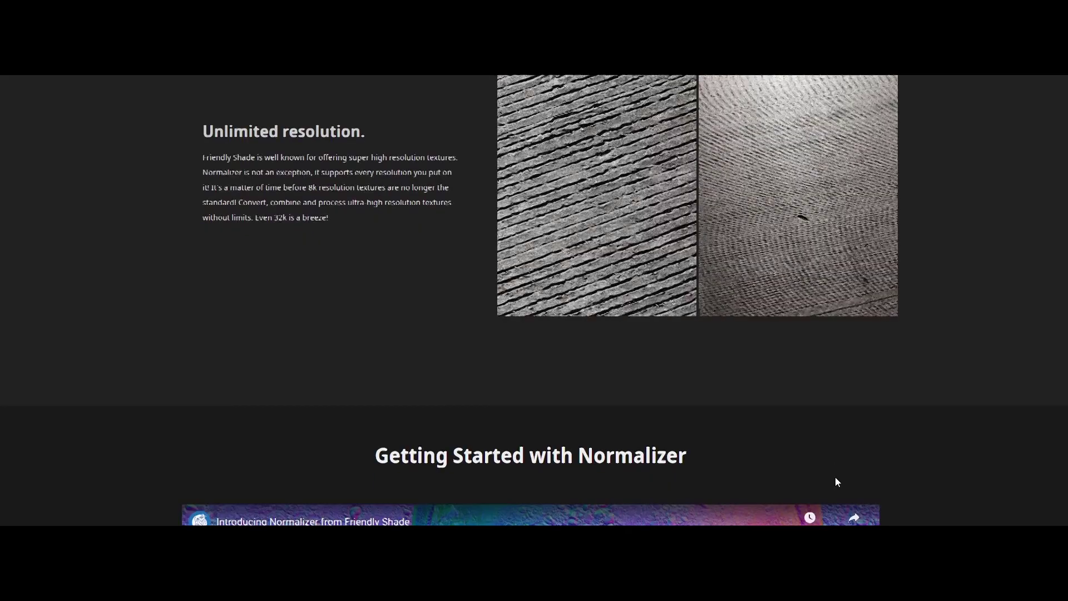
scroll(835, 477, down, 2)
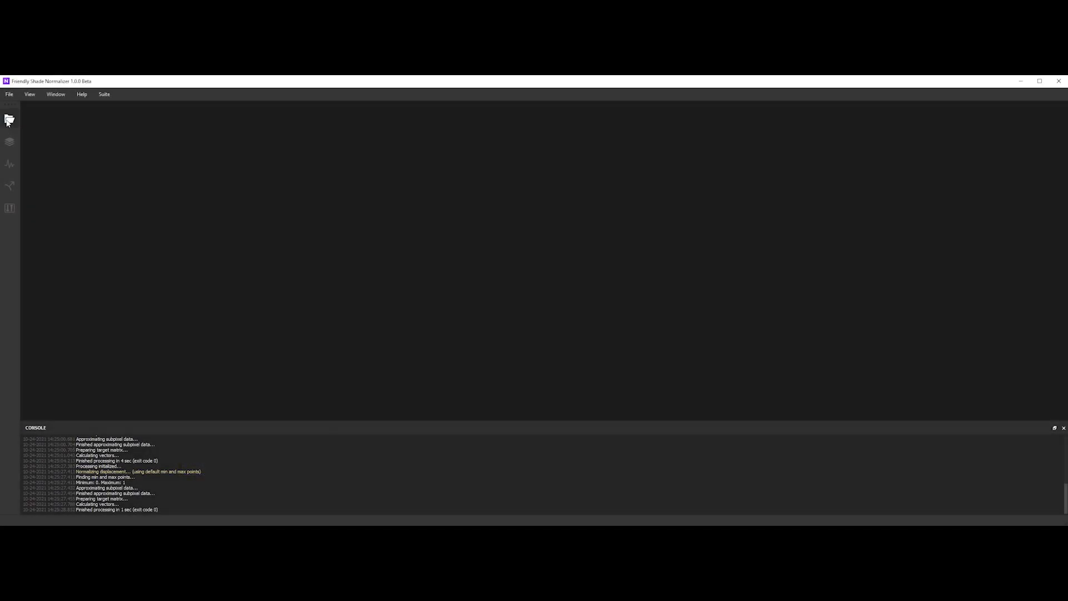
- Open Wood_Texture_height.exr in Friendly Shade Normalizer
click(9, 119)
click(465, 195)
click(462, 187)
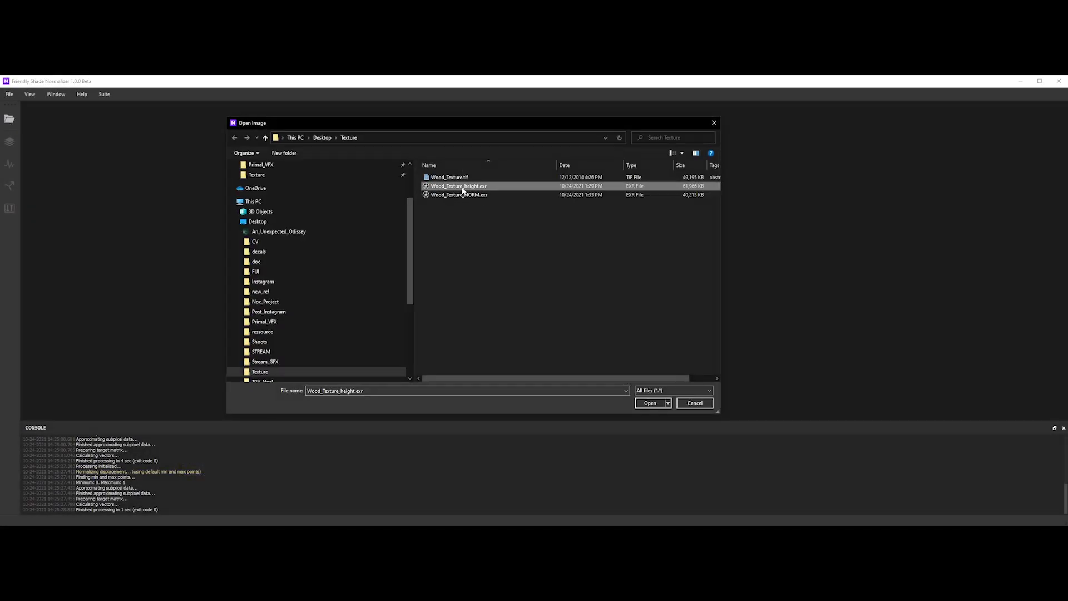
double_click(463, 187)
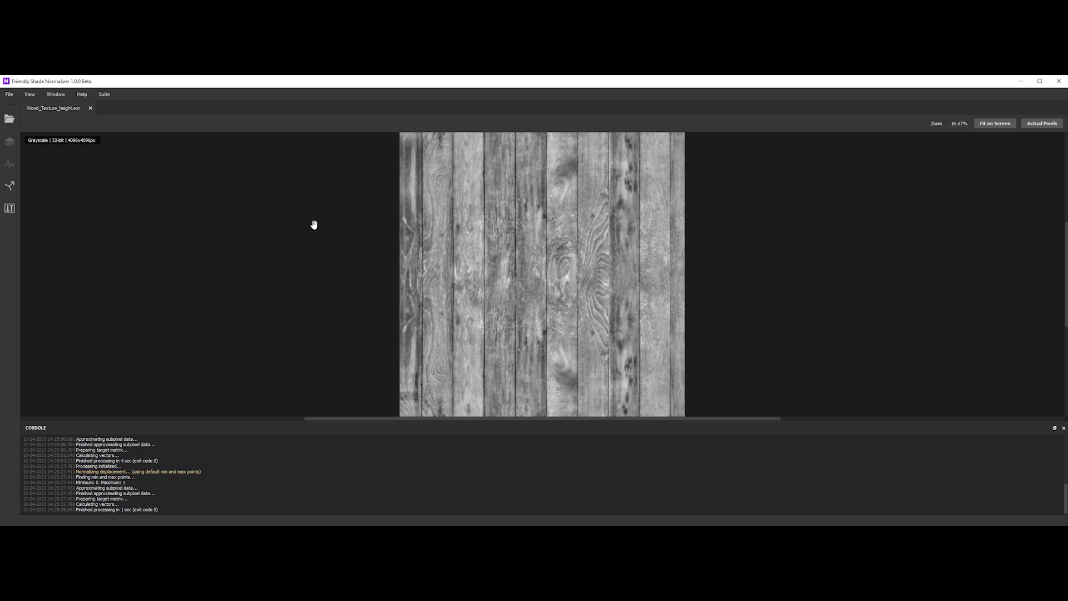
- Convert the displacement to a normal map with supersampling enabled and view it at actual pixels
click(10, 186)
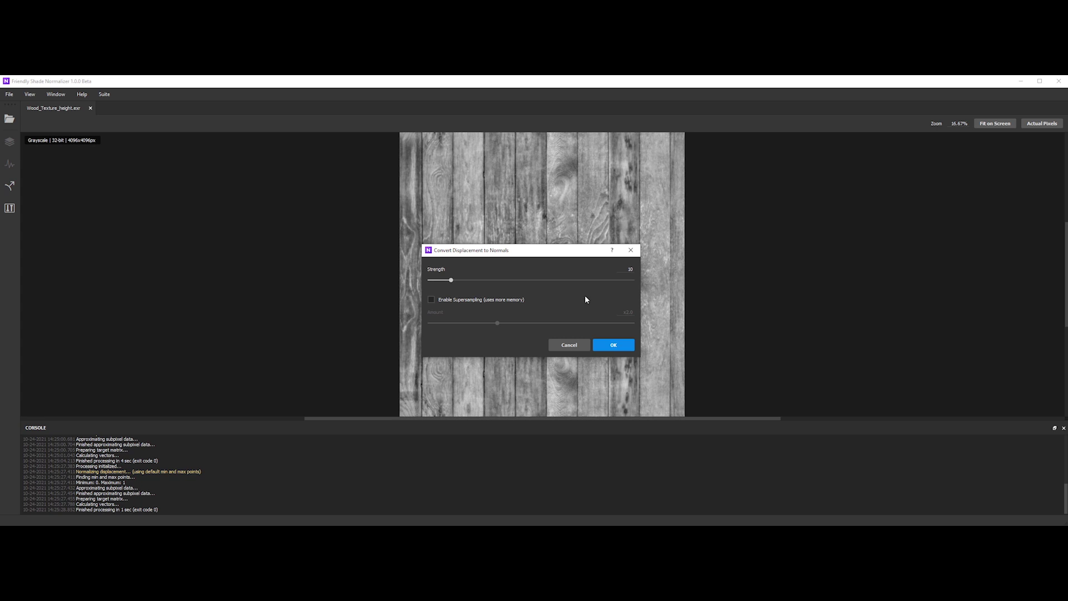
click(449, 300)
click(610, 344)
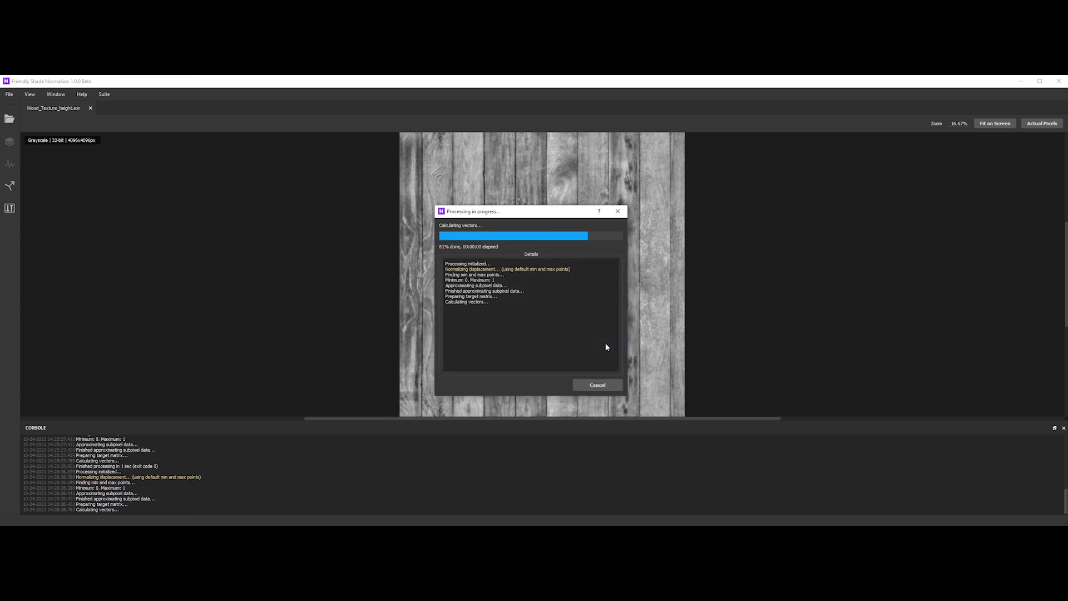
click(1034, 123)
click(8, 94)
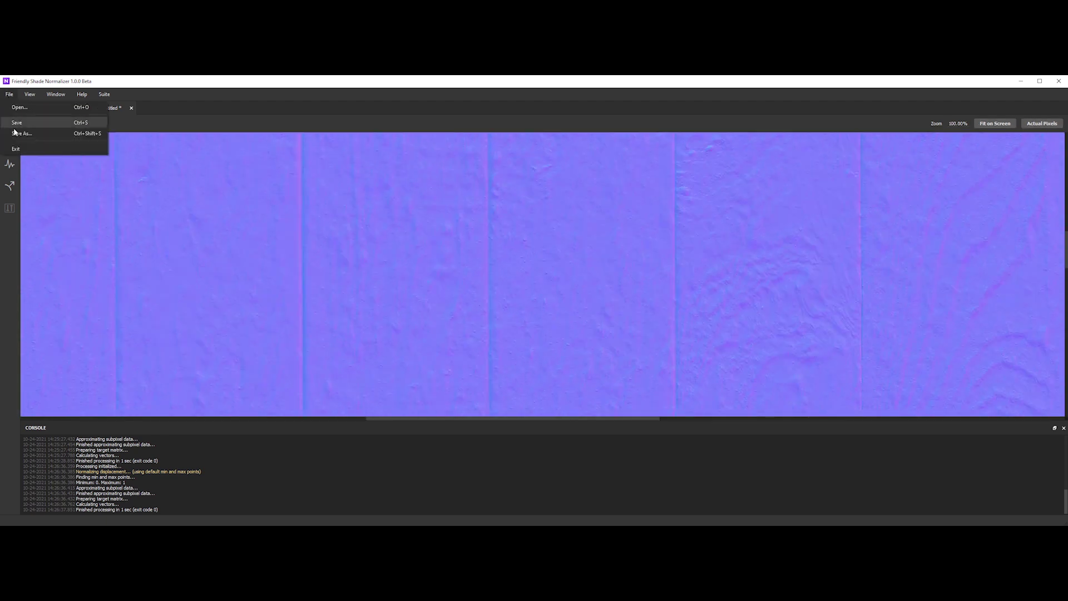
click(15, 133)
click(310, 384)
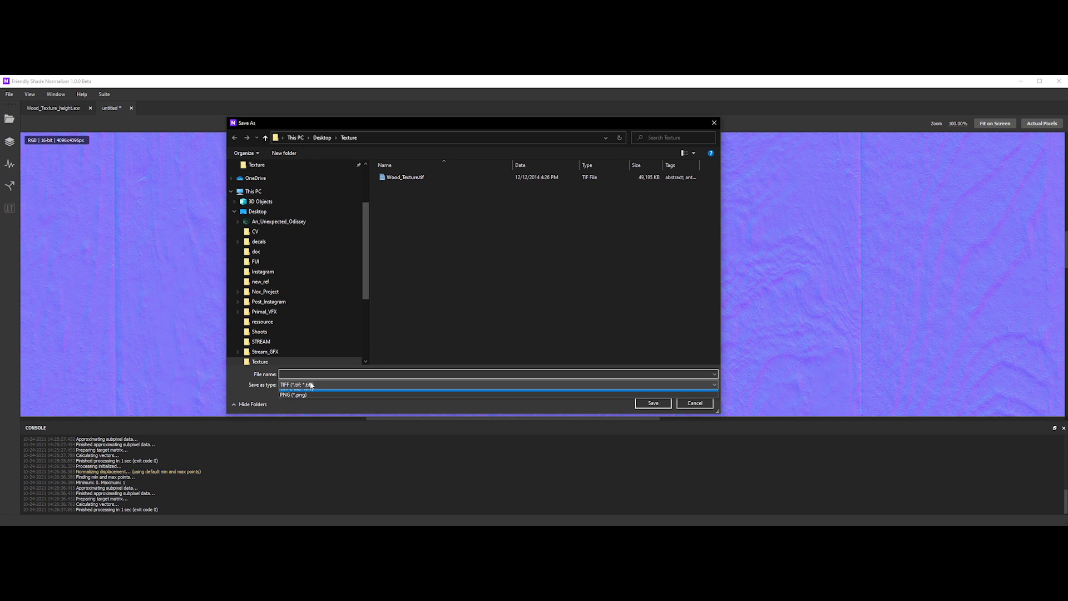
click(350, 410)
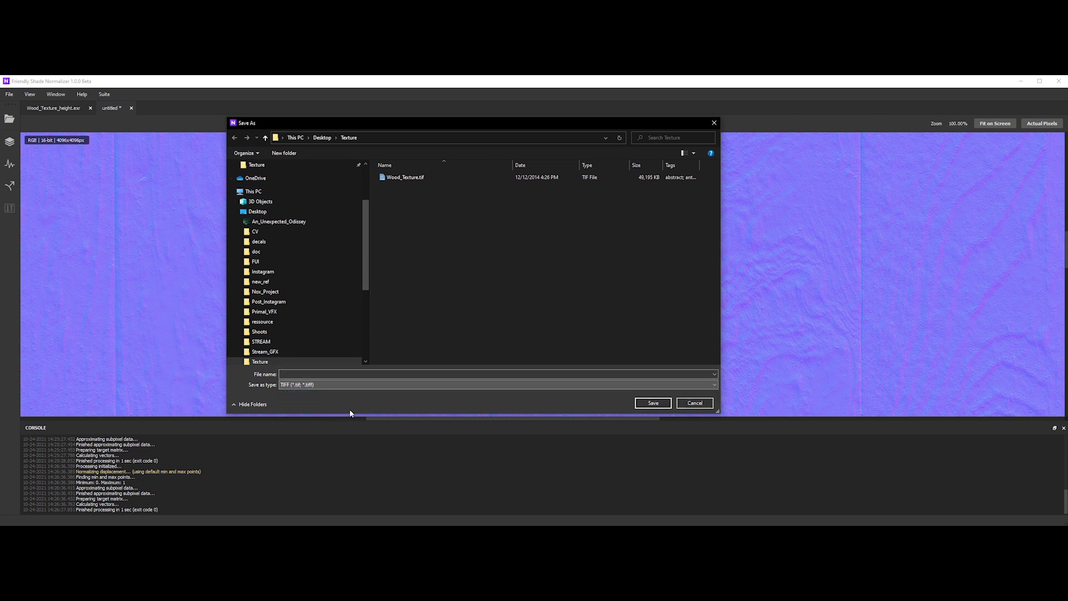
click(685, 405)
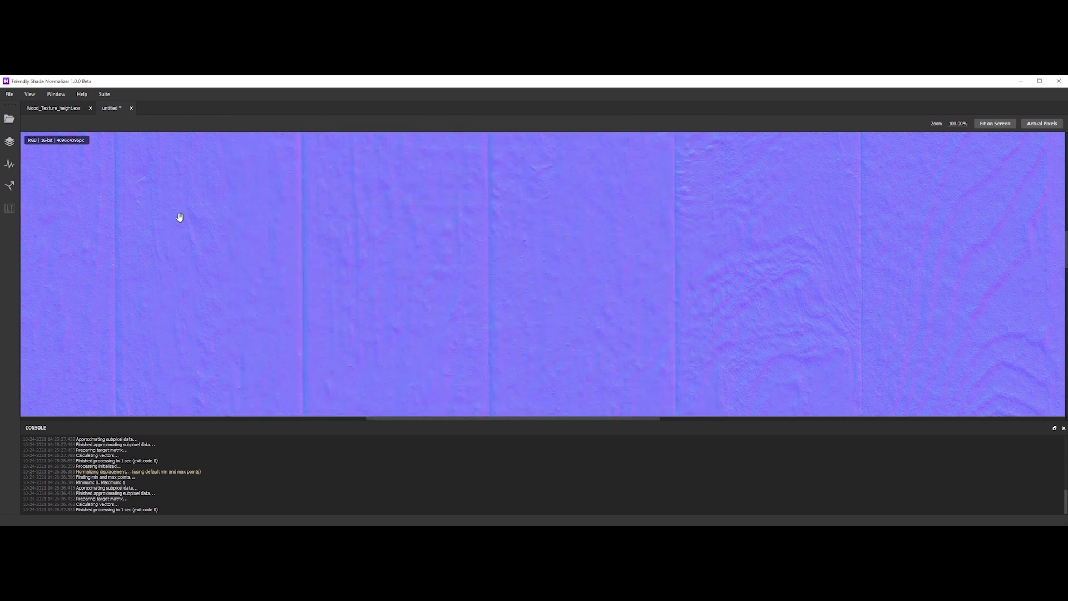